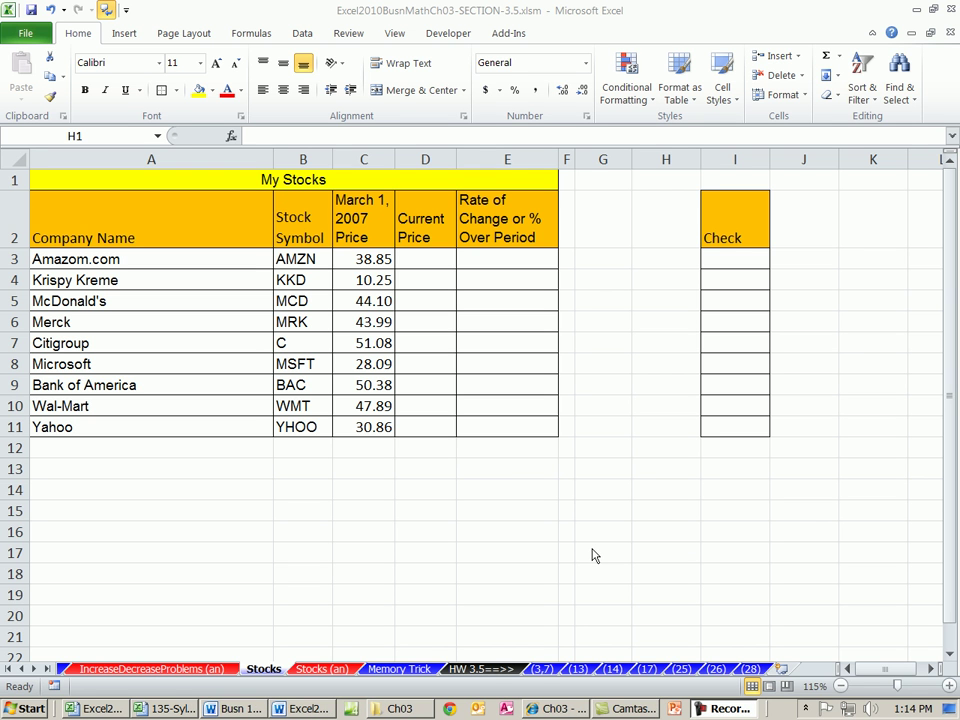
Step: Review the My Stocks table's March 1, 2007 prices and the empty Current Price and Rate of Change cells
click(411, 22)
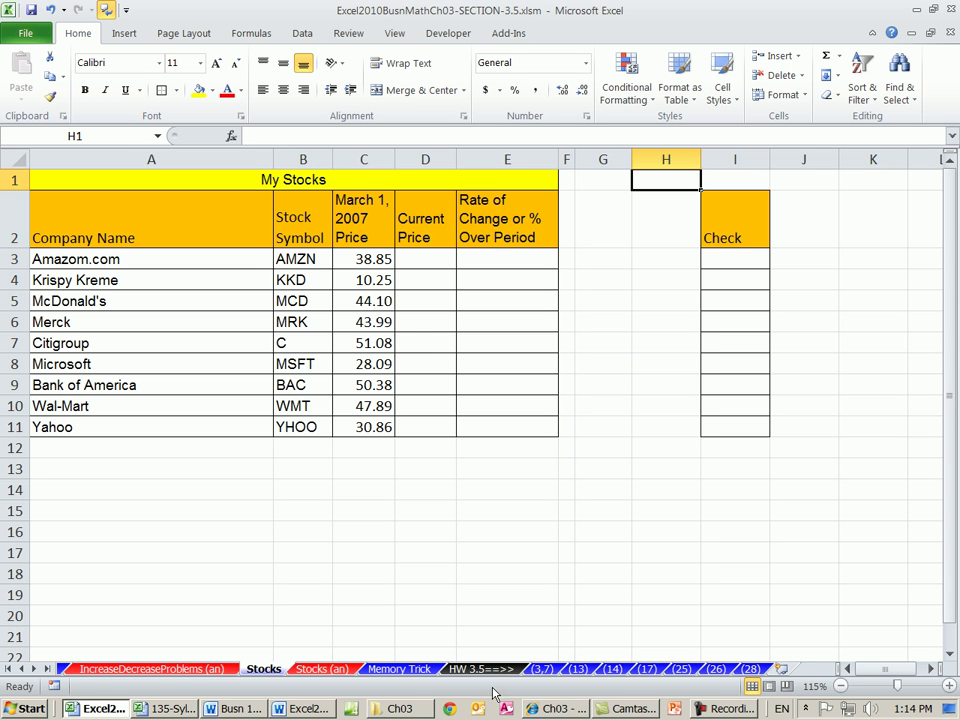
click(429, 491)
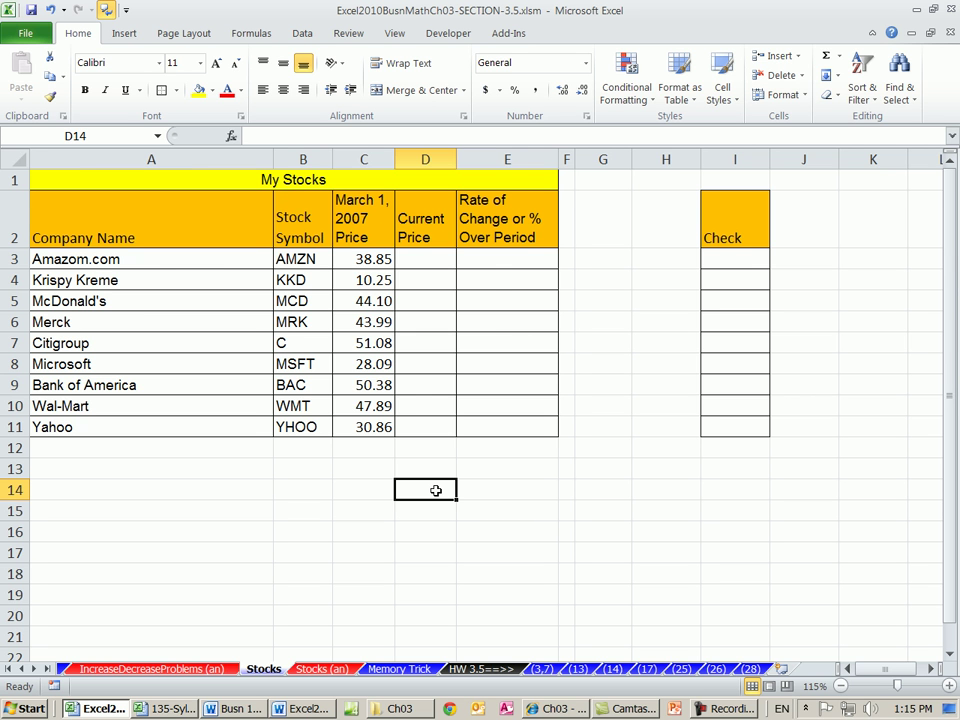
drag(354, 259, 356, 421)
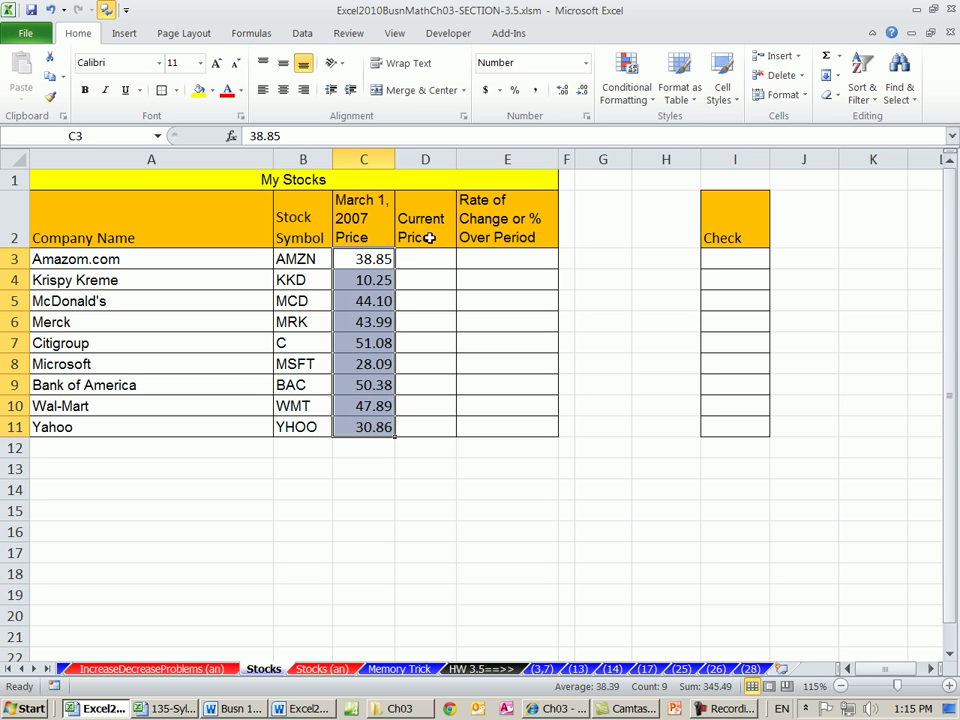
drag(422, 257, 425, 427)
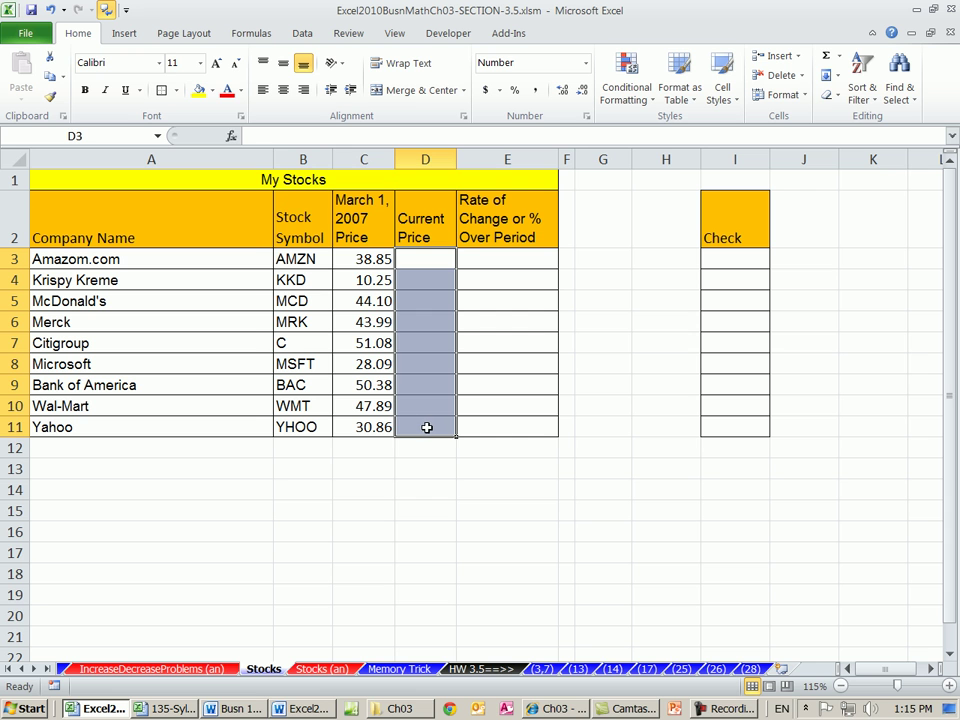
click(358, 259)
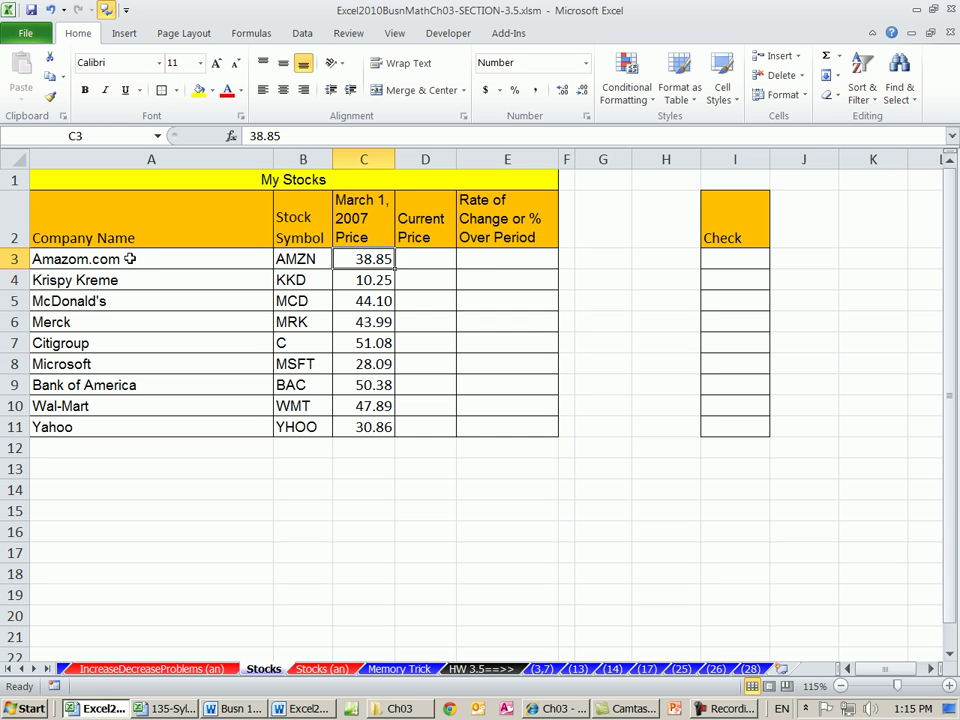
click(437, 263)
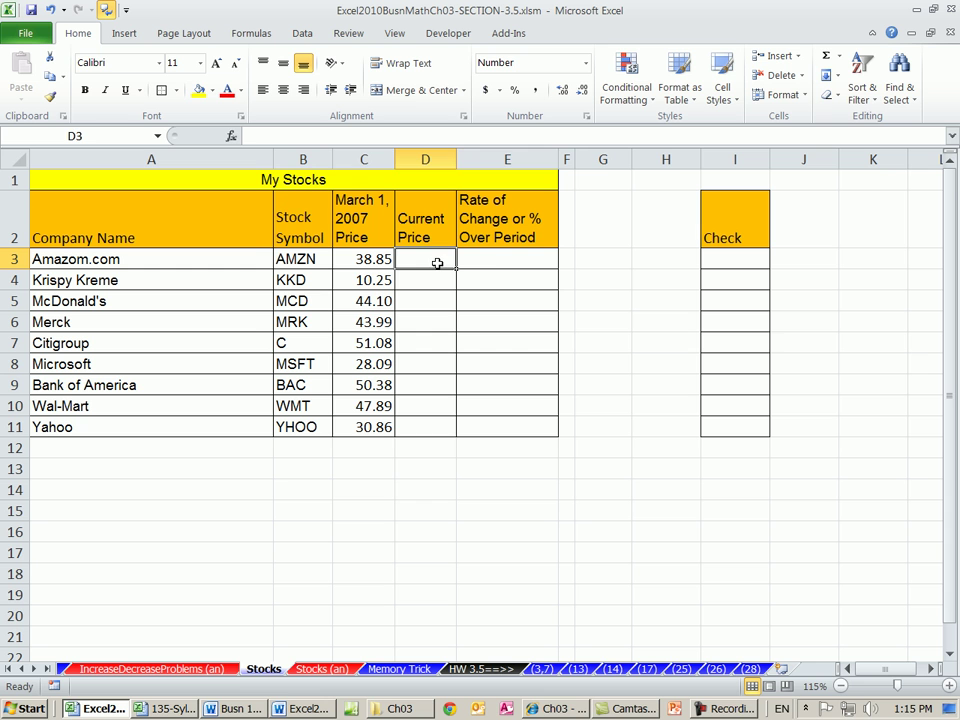
click(498, 263)
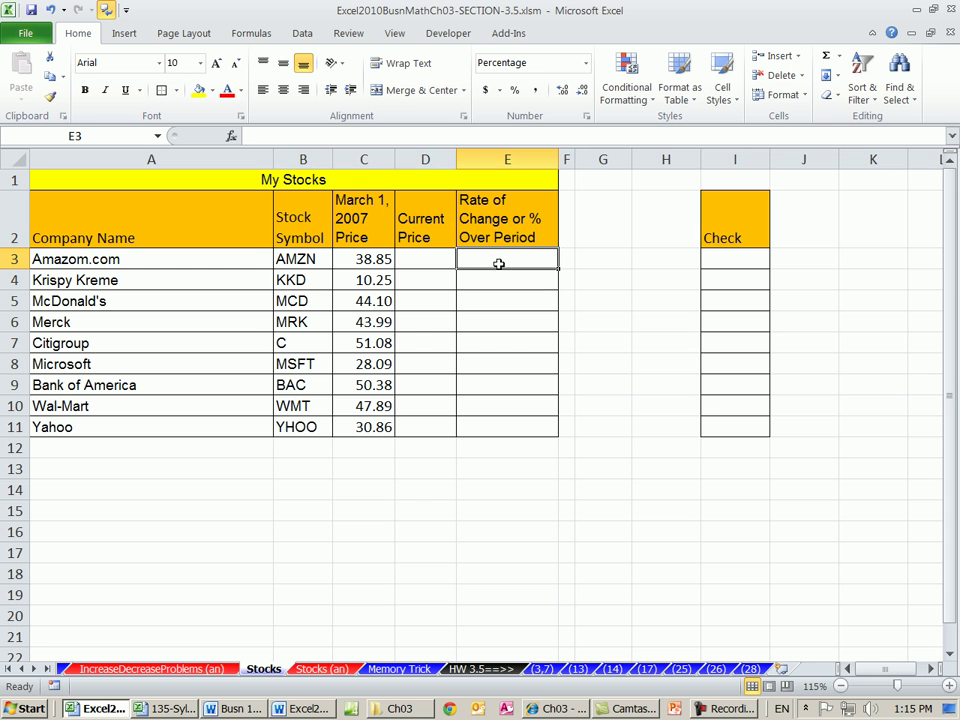
Step: Show the Data tab tools, point out symbols B3:B11, and select cell A14 for the quotes
click(309, 38)
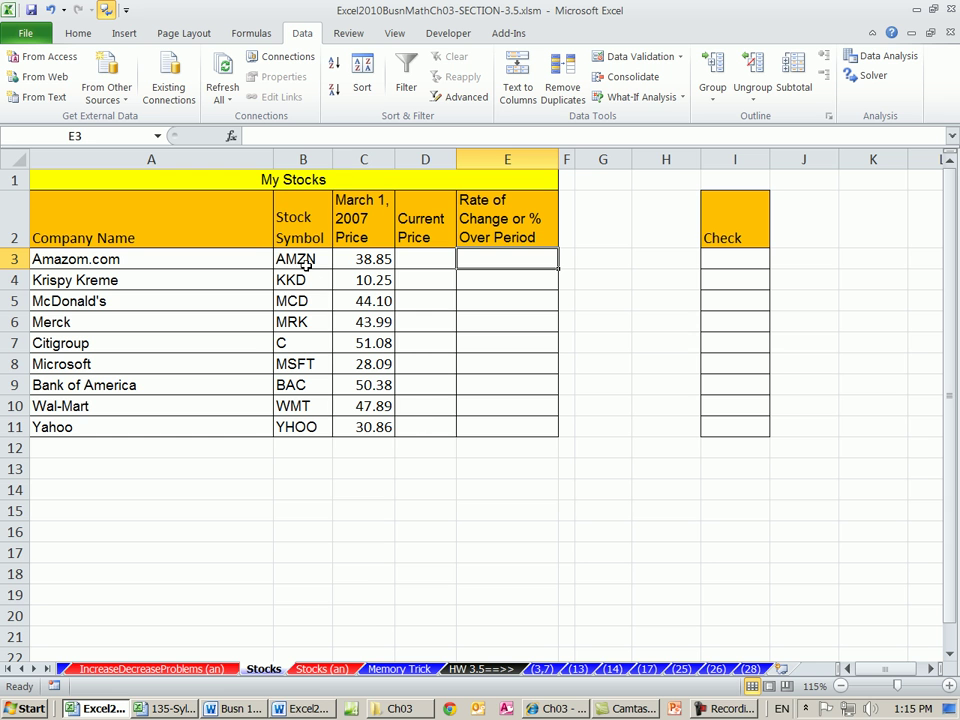
drag(295, 258, 302, 426)
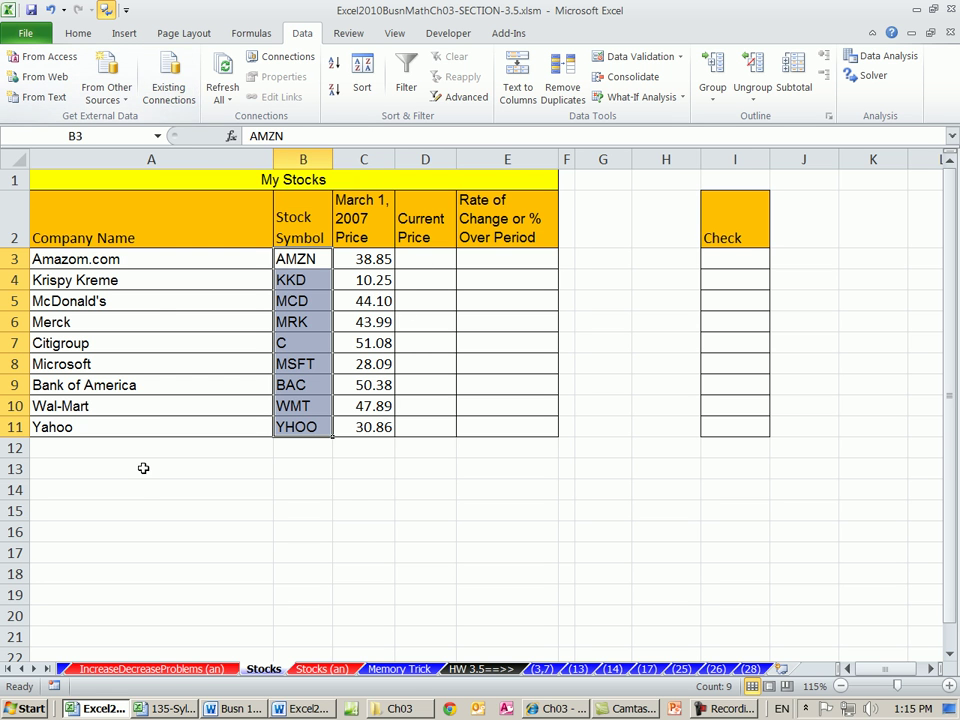
click(117, 494)
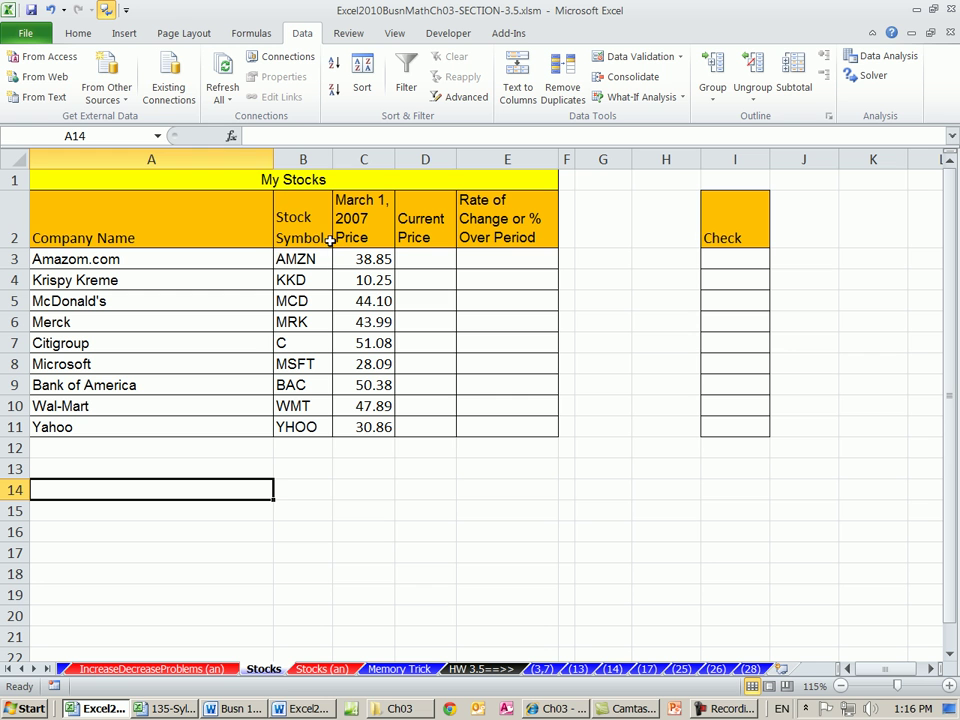
Step: Pick the MSN MoneyCentral Investor Stock Quotes connection from Existing Connections
click(176, 100)
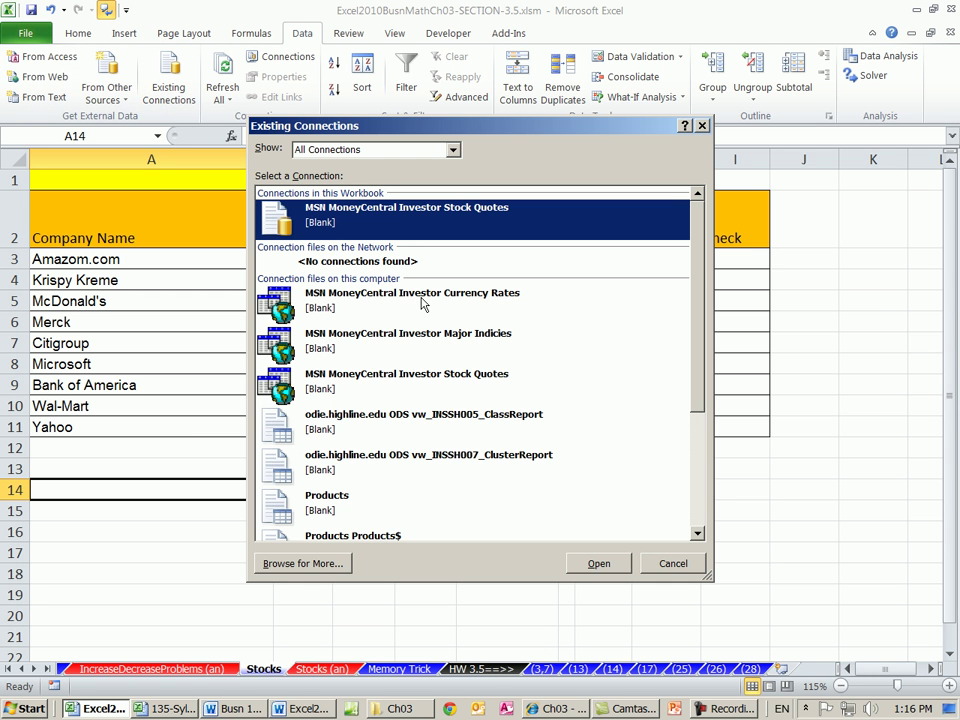
click(402, 393)
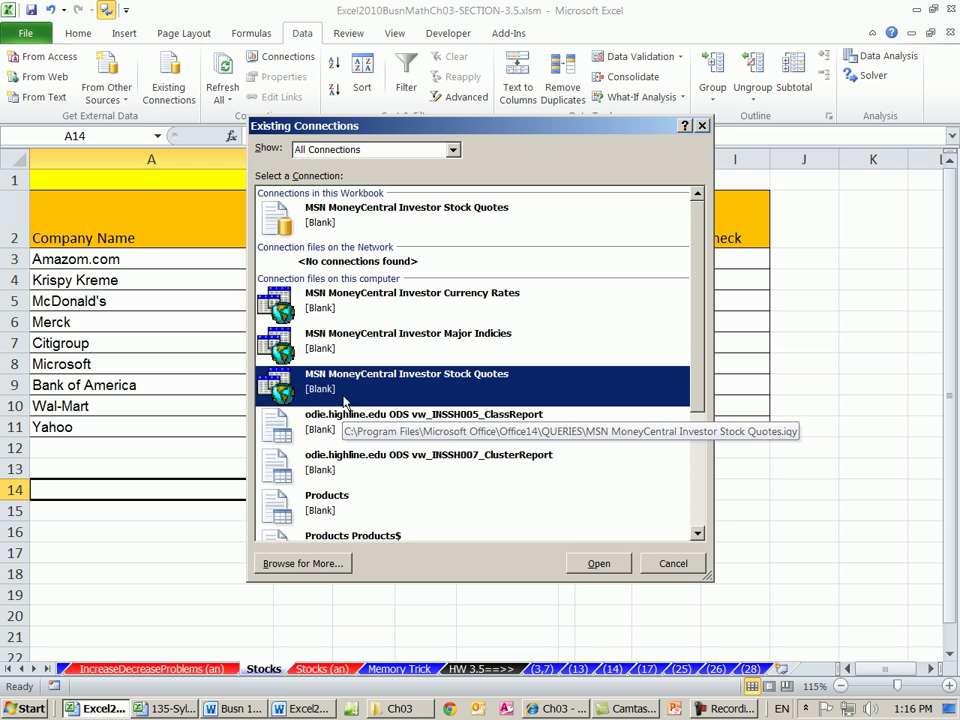
double_click(384, 386)
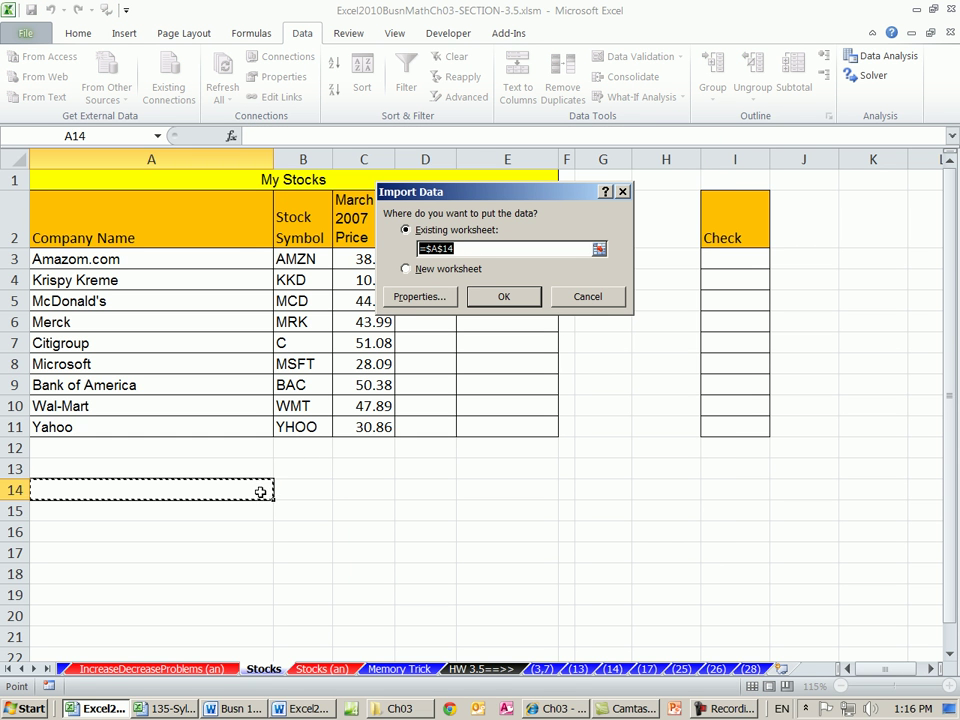
Step: Import quotes at A14 using B3:B11 as the symbol parameter, reused for future refreshes
click(490, 300)
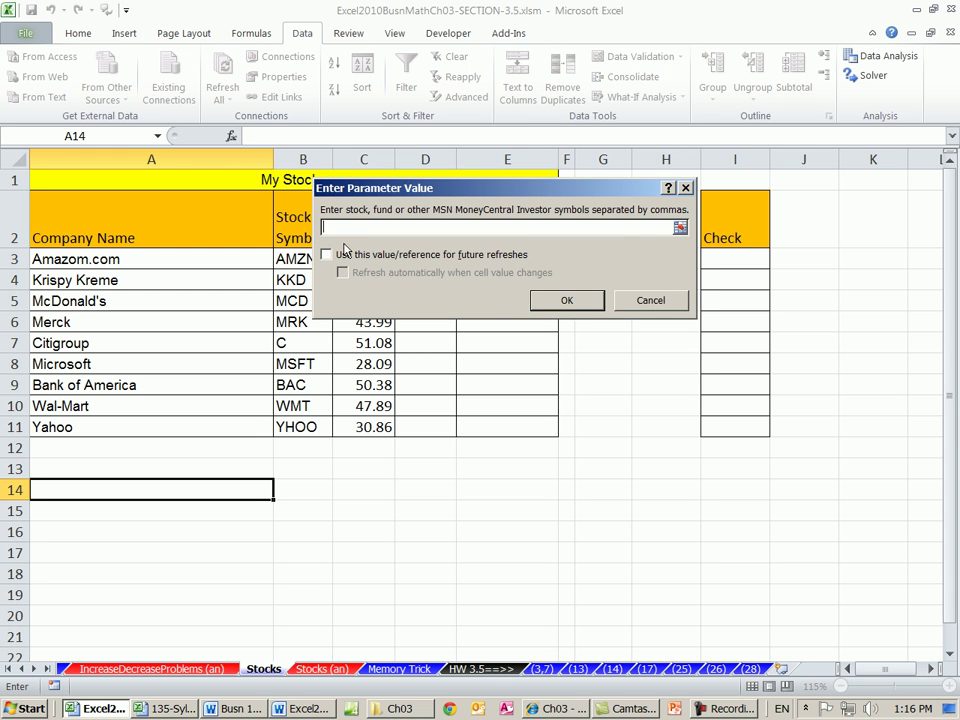
click(286, 258)
drag(286, 258, 300, 426)
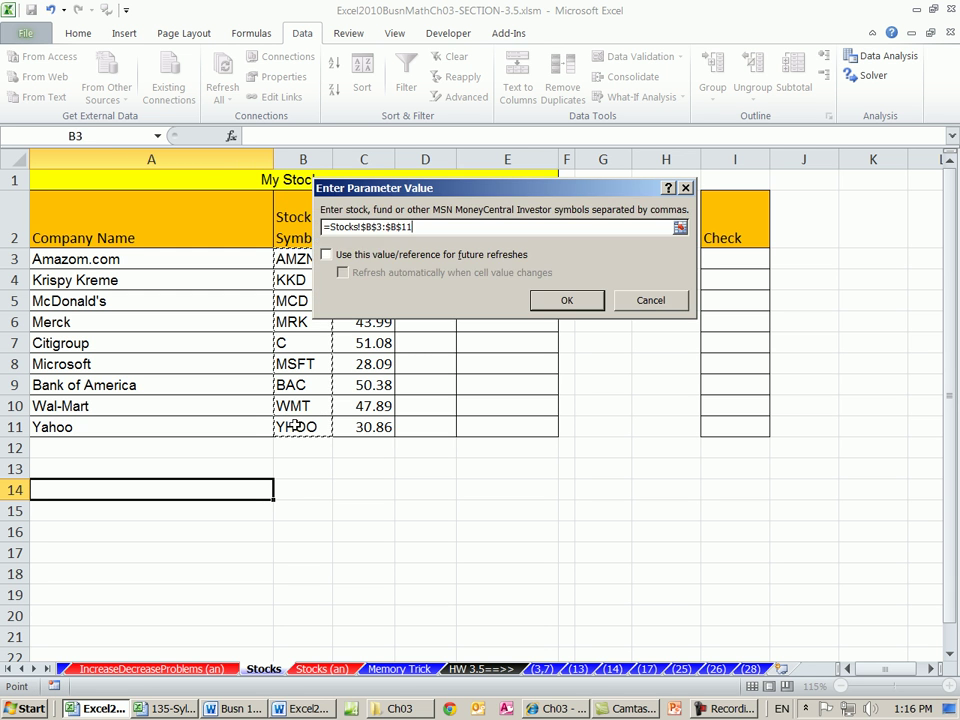
drag(324, 187, 364, 242)
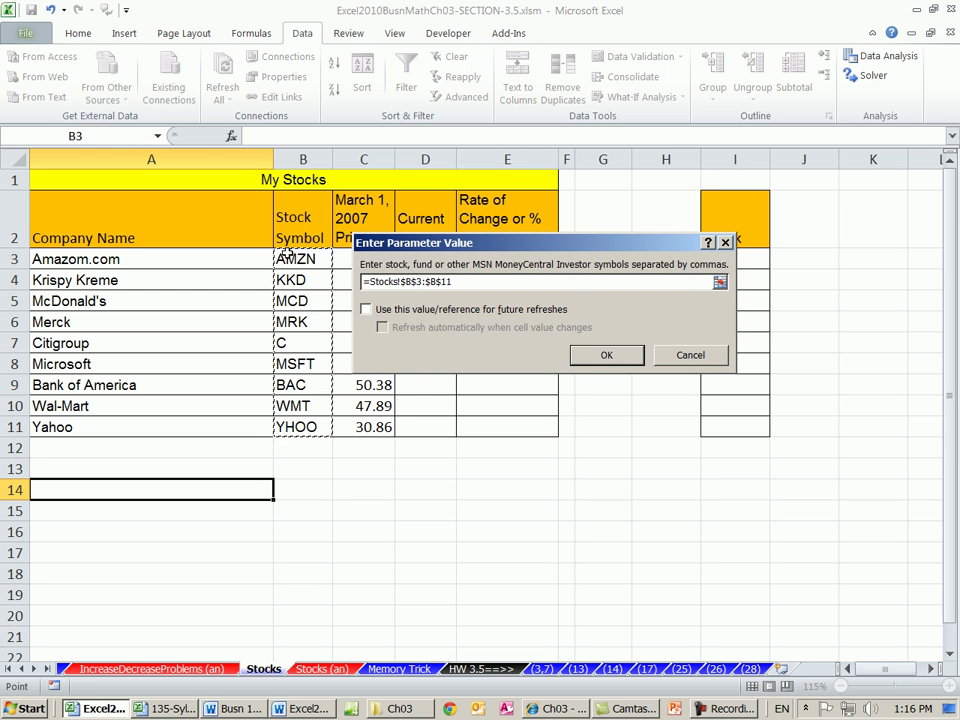
click(366, 310)
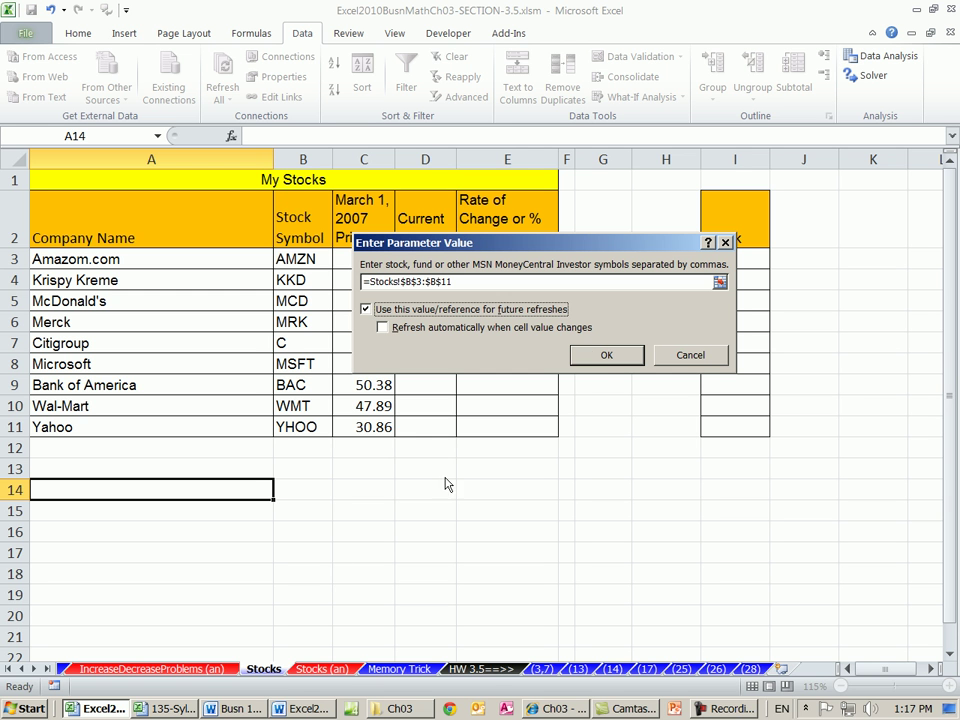
click(605, 357)
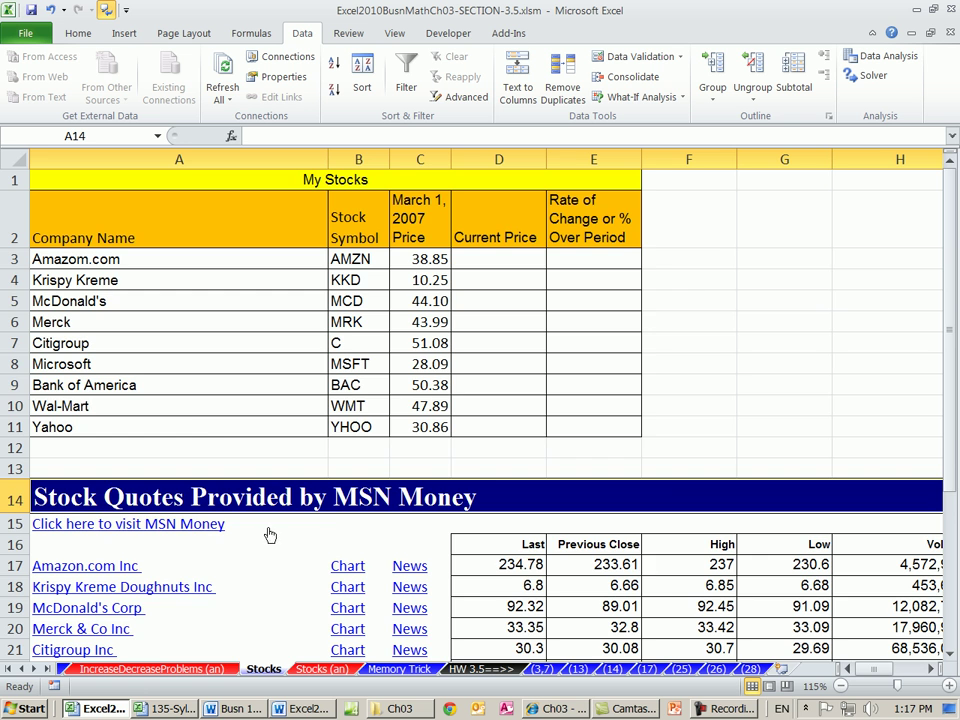
Step: Select the imported Last prices and inspect their shortcut options without refreshing
scroll(527, 478, down, 3)
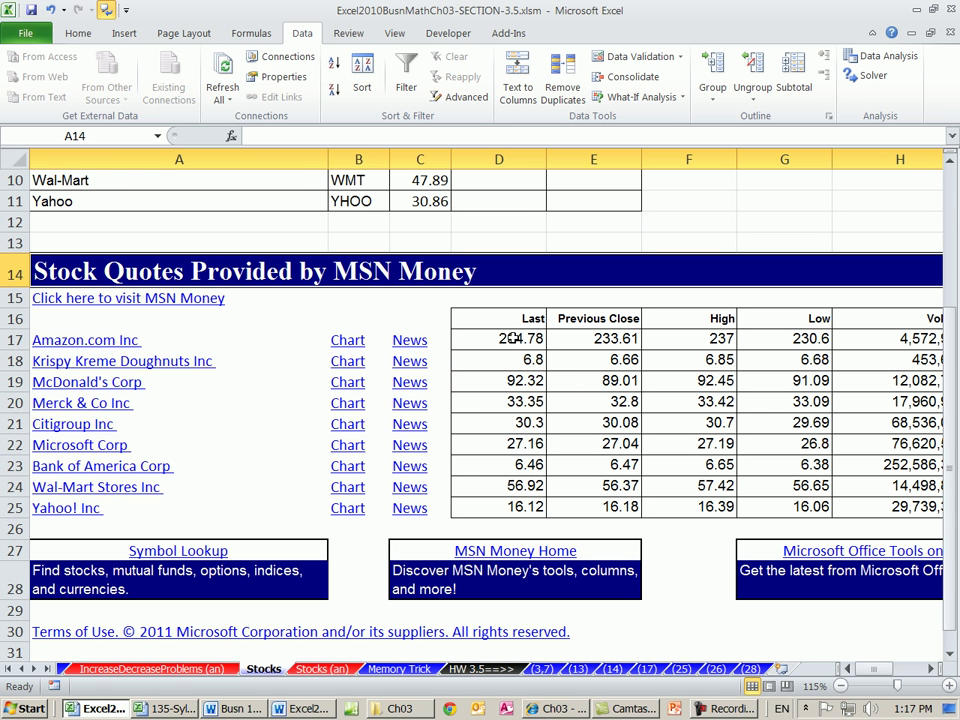
drag(514, 338, 512, 506)
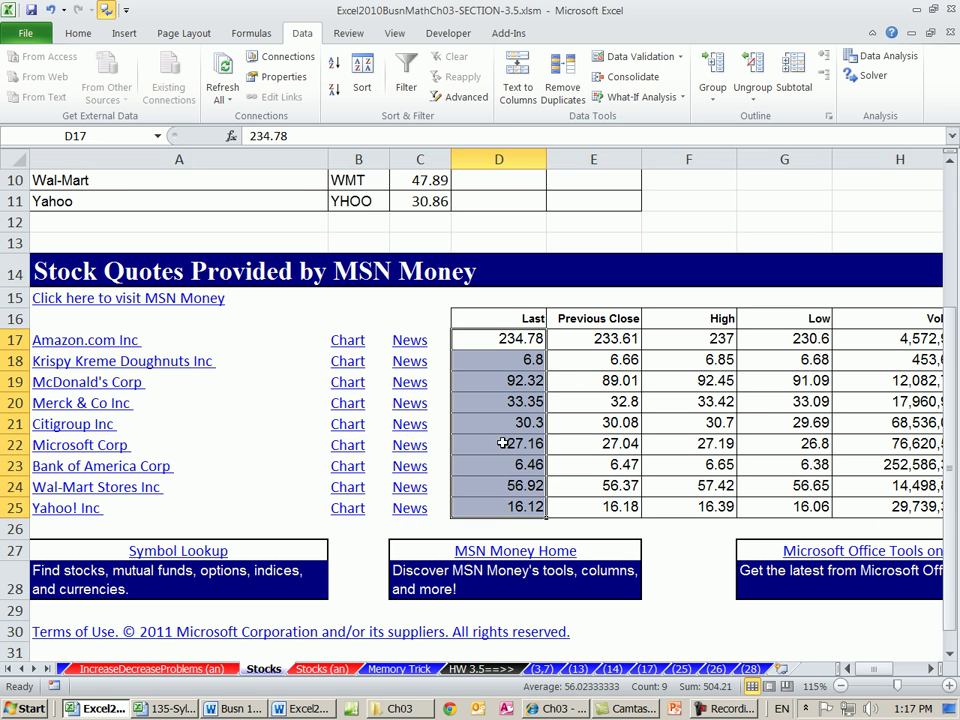
right_click(490, 347)
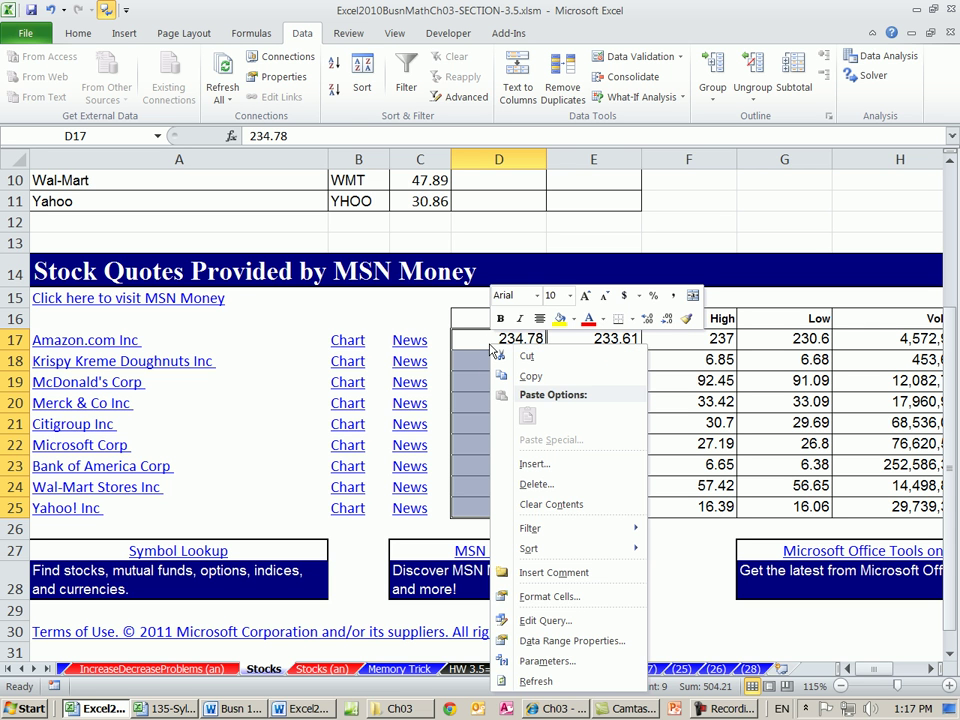
key(Escape)
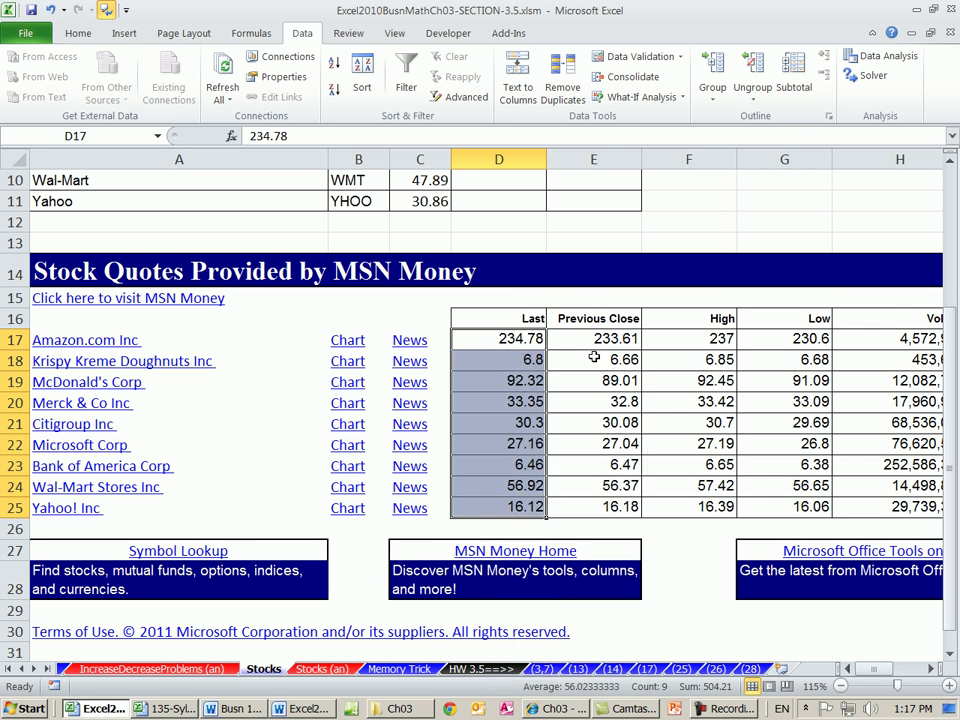
scroll(560, 280, down, 2)
right_click(506, 212)
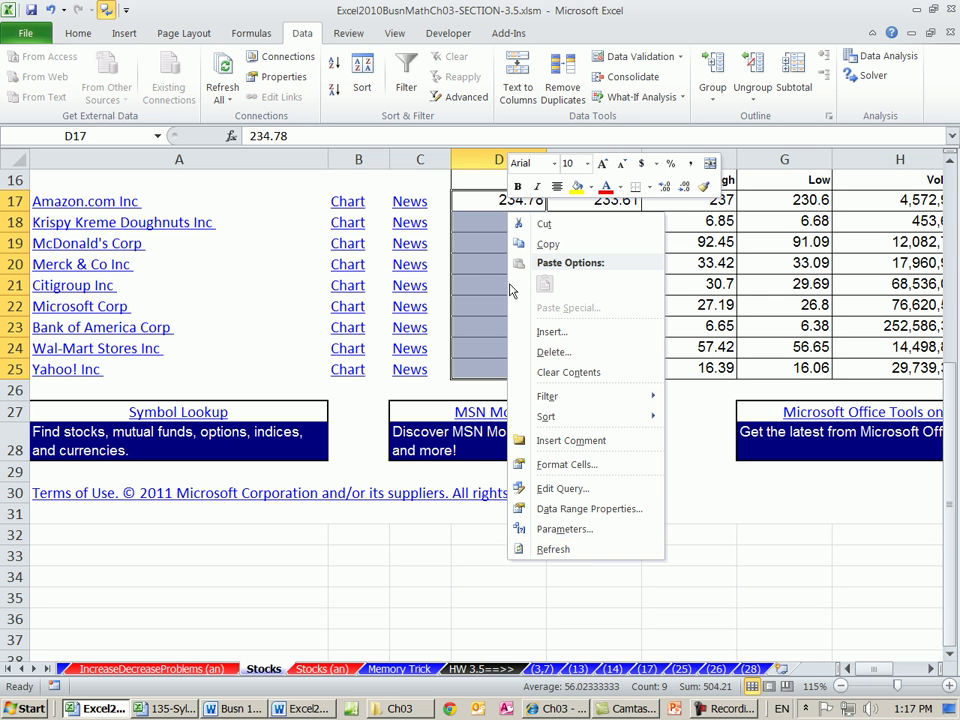
key(Escape)
click(480, 261)
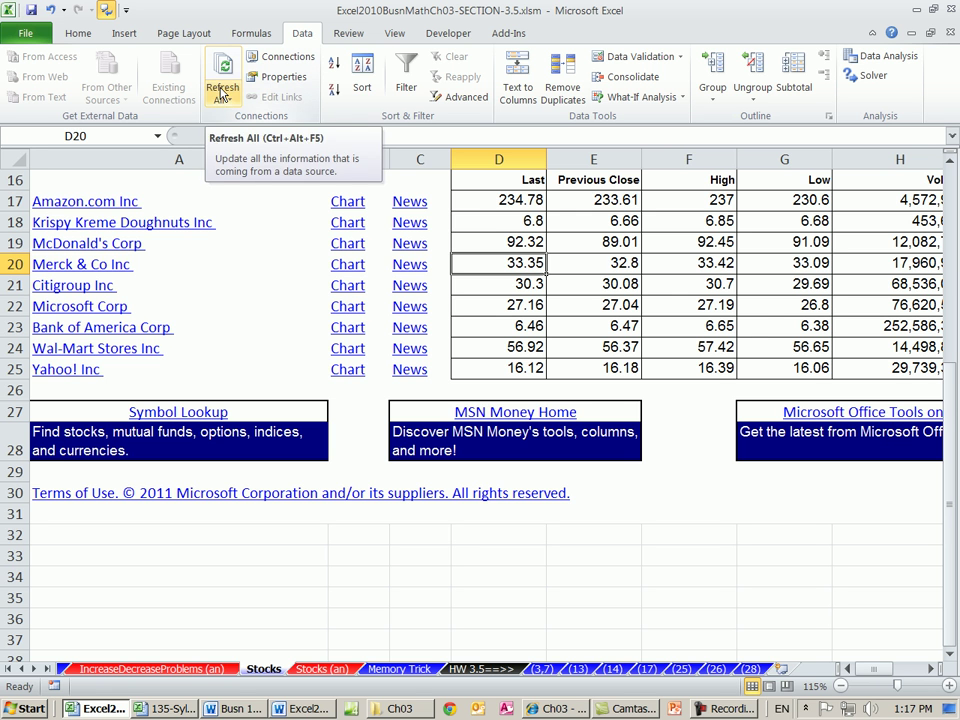
Step: Refresh the MSN Money quote table and return to the top of the sheet
scroll(511, 233, up, 1)
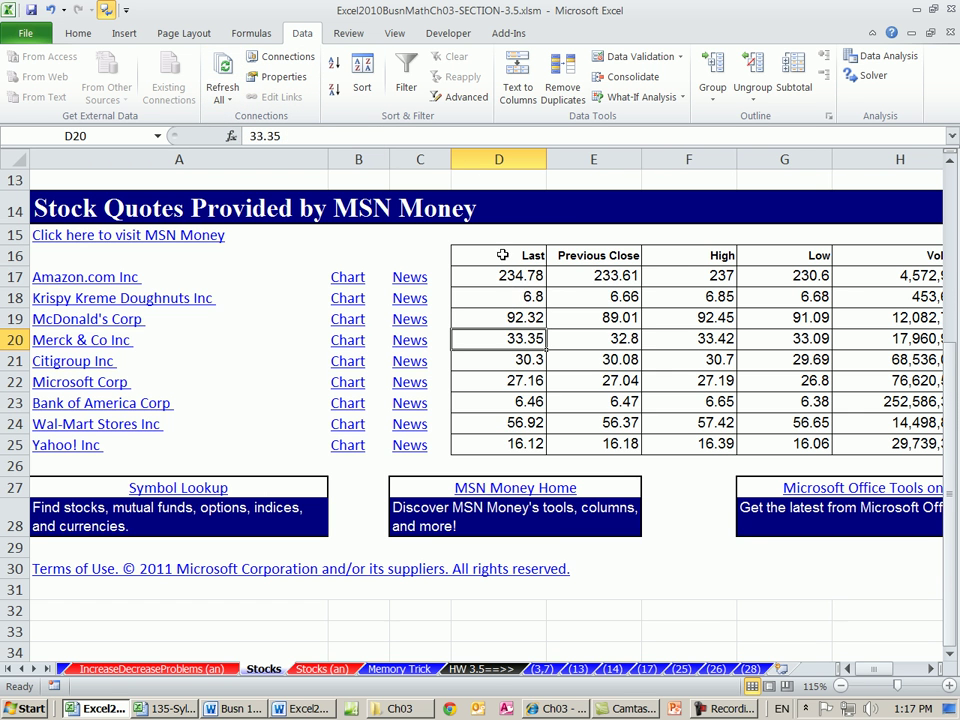
right_click(489, 278)
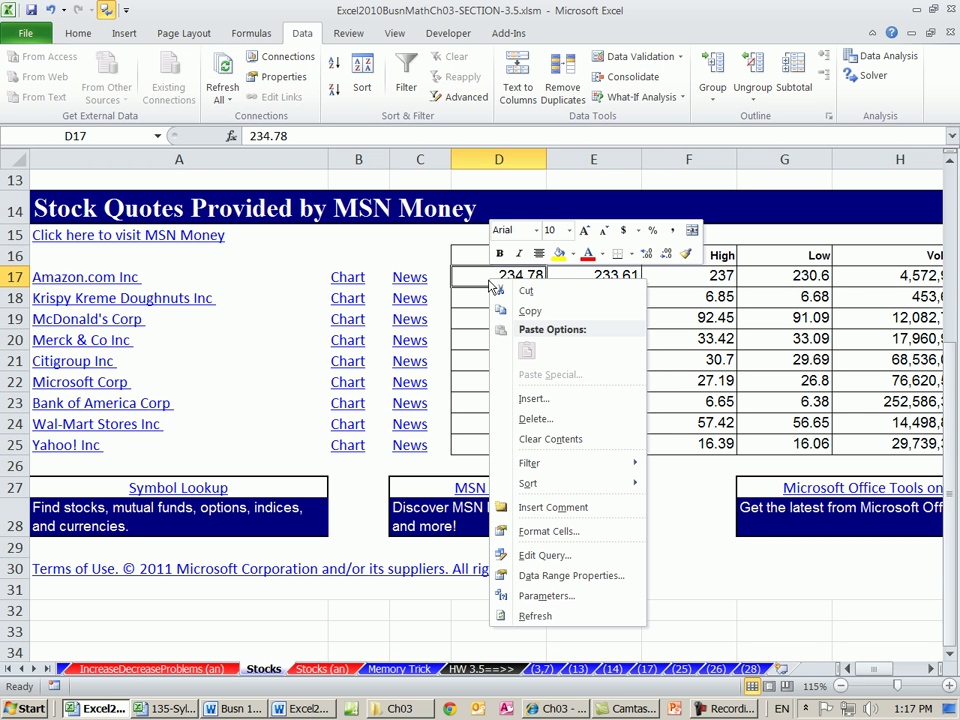
click(555, 616)
scroll(535, 518, up, 3)
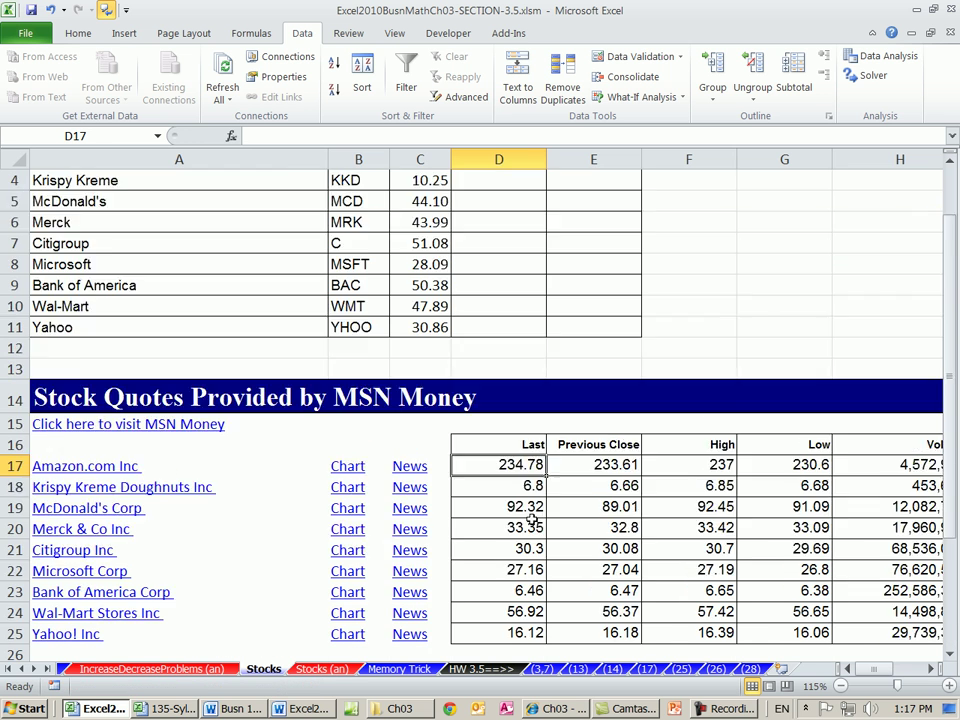
scroll(533, 519, up, 1)
Step: Link Amazon.com's Current Price in D3 to its Last price with =D17
click(488, 259)
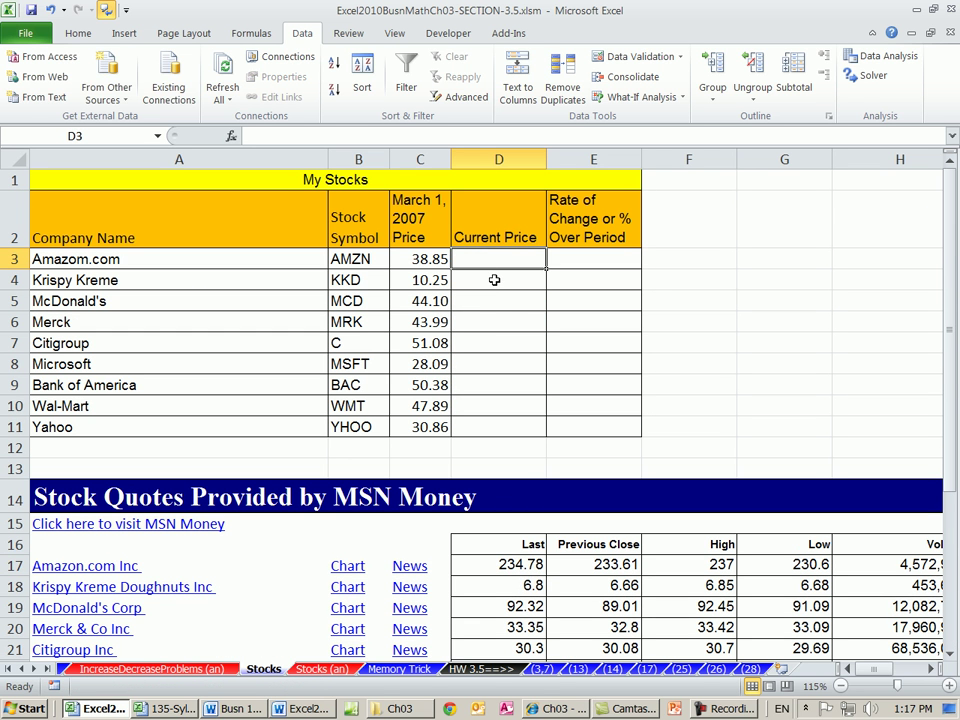
text(=)
click(500, 565)
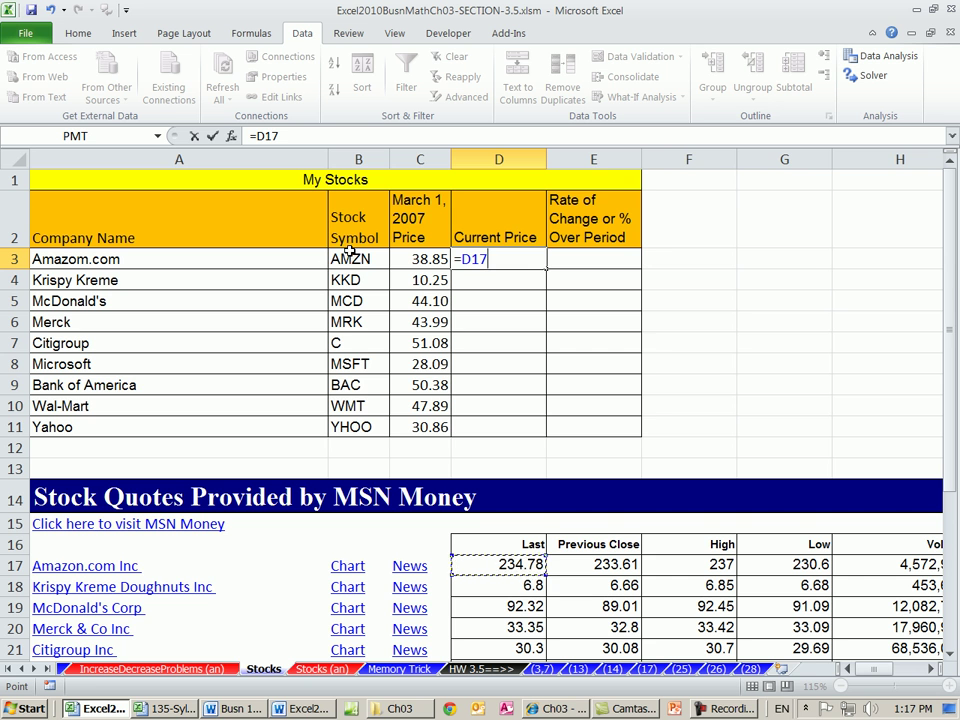
scroll(381, 432, down, 2)
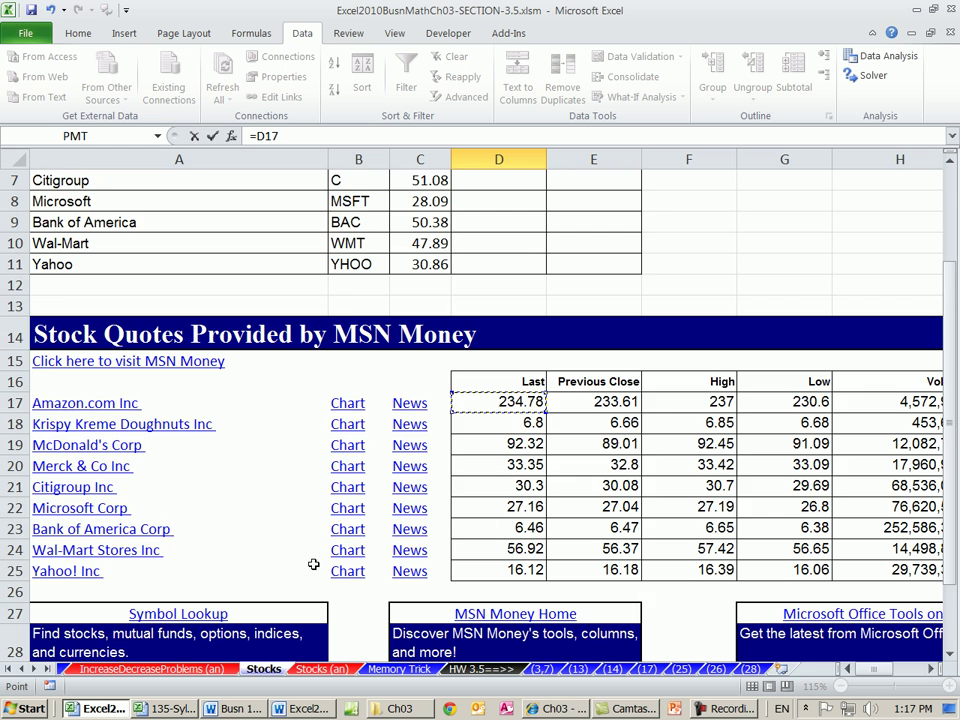
scroll(467, 522, up, 2)
key(ctrl+Return)
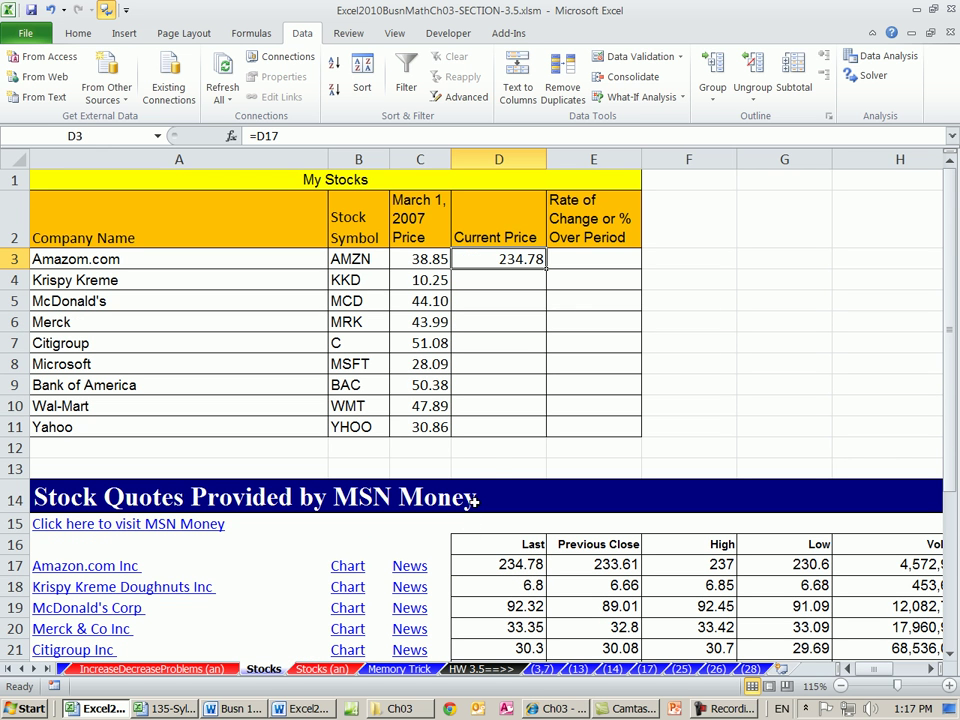
Step: Fill the price link down to D11 and confirm Yahoo's cell reads =D25
drag(546, 268, 551, 435)
double_click(505, 427)
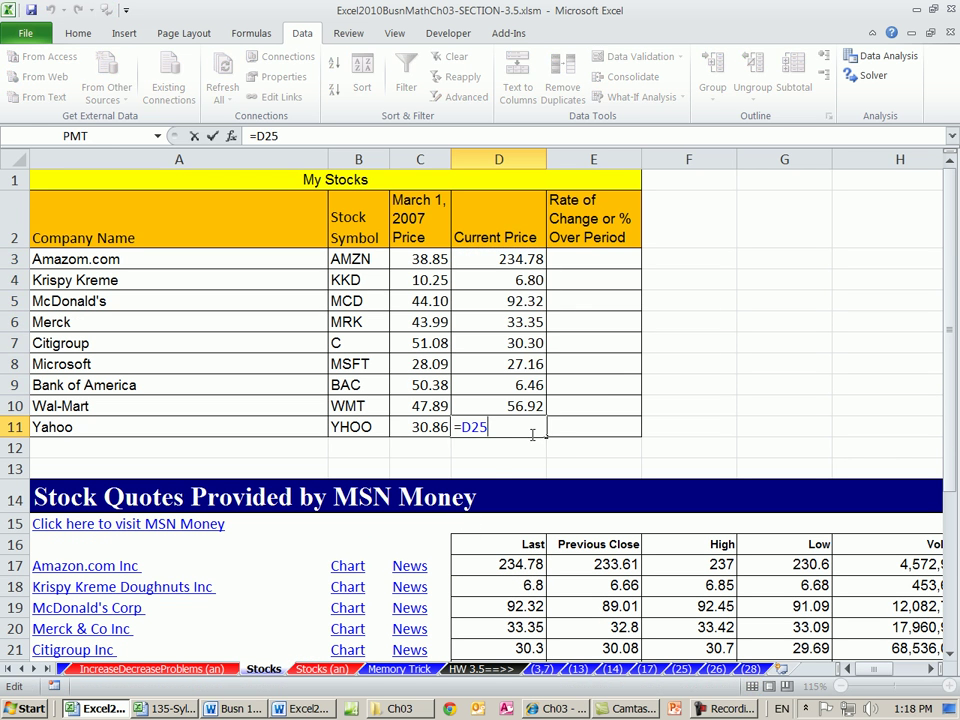
scroll(505, 428, down, 1)
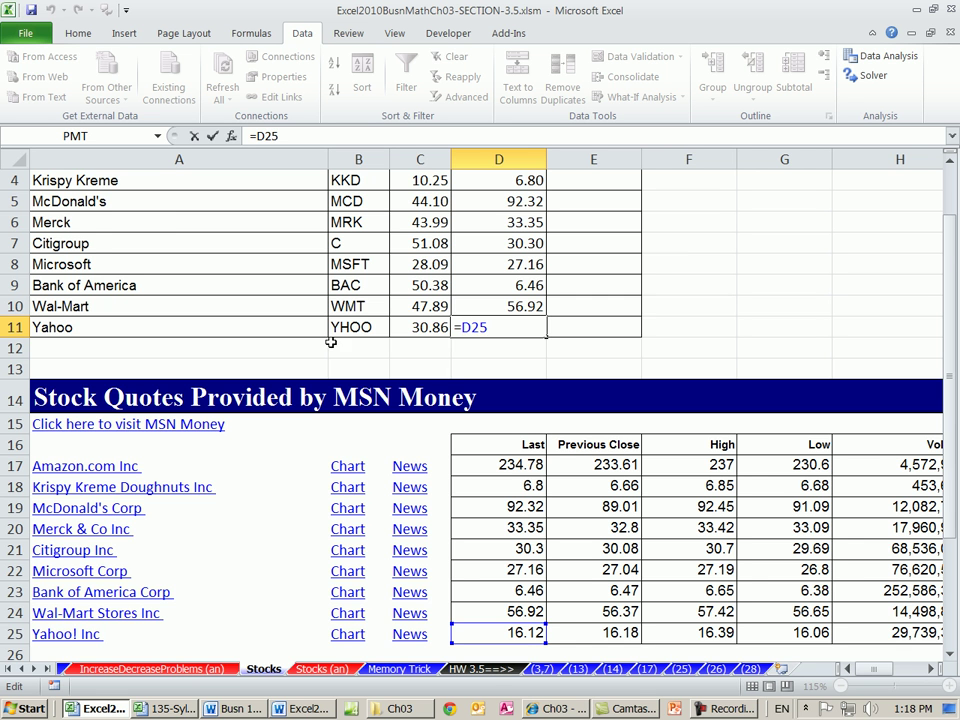
scroll(491, 384, down, 1)
scroll(465, 556, up, 1)
scroll(465, 556, up, 1)
key(ctrl+Return)
Step: Drag the Check column from I2:I11 over to G2:G11
click(578, 258)
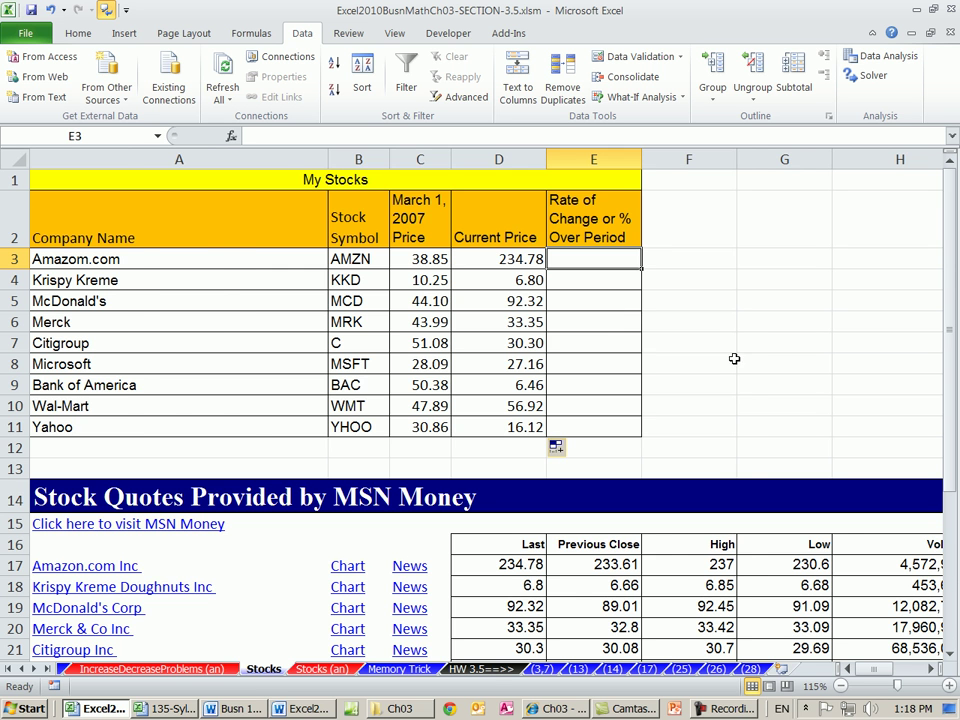
click(930, 669)
click(930, 669)
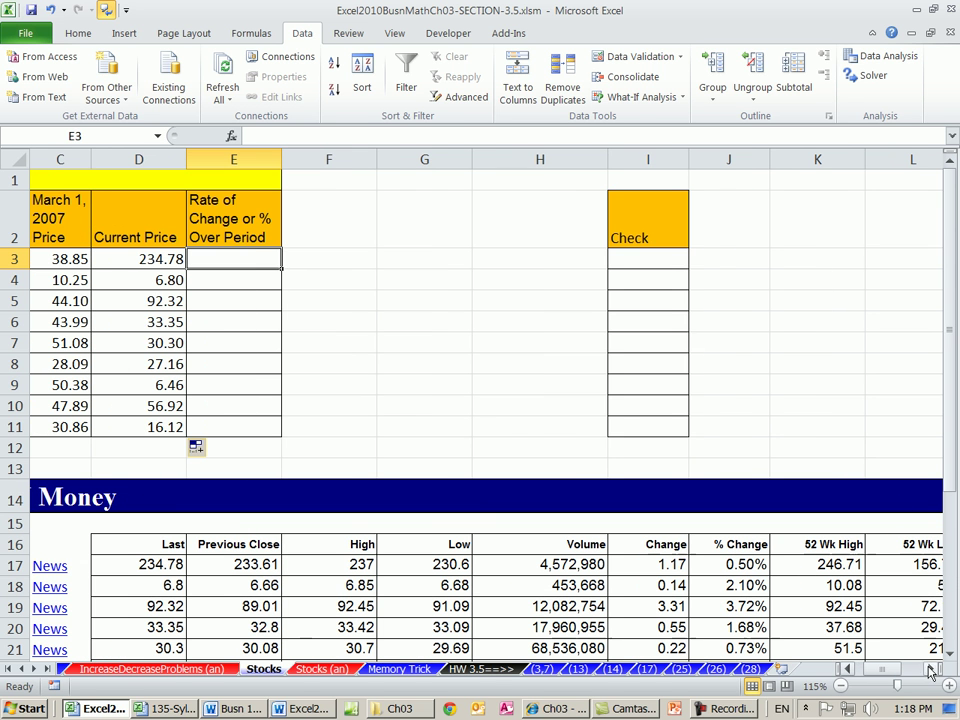
drag(613, 195, 641, 420)
click(611, 210)
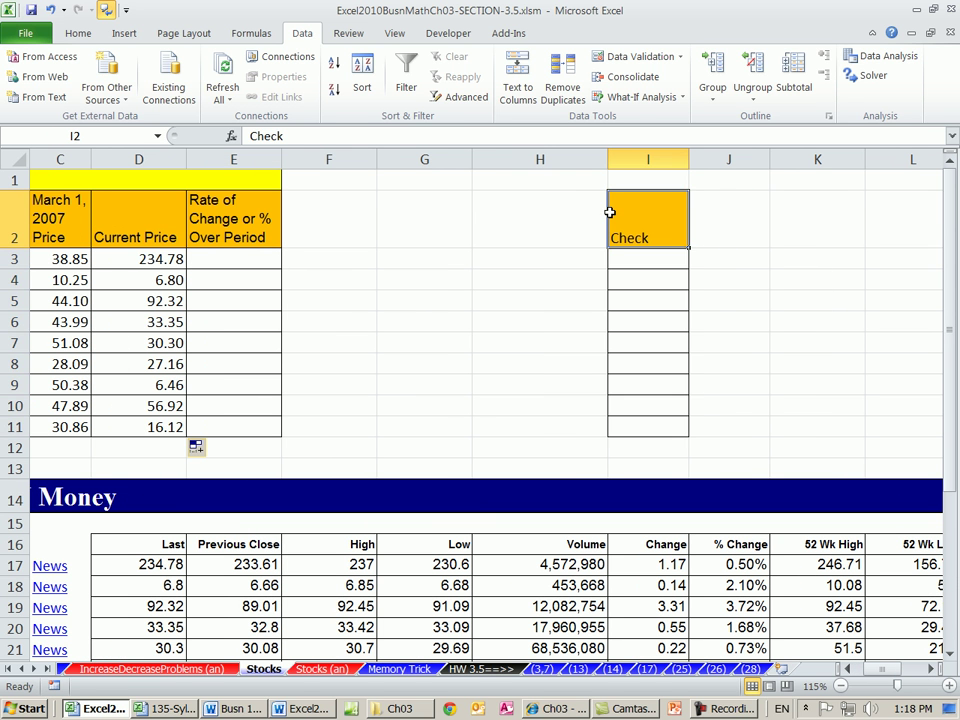
drag(613, 208, 640, 427)
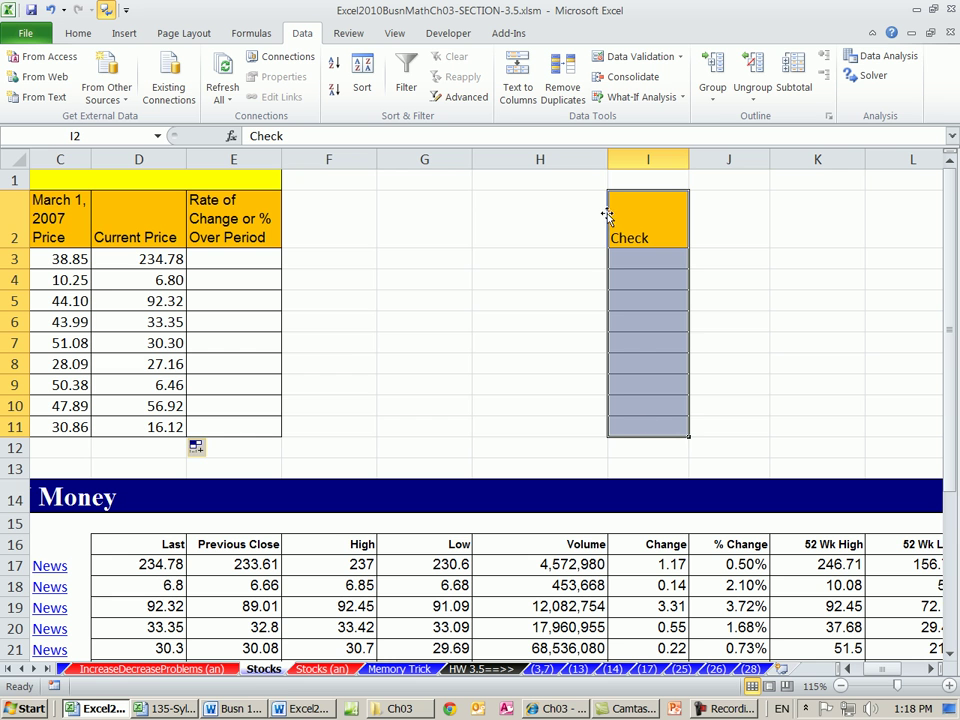
drag(606, 208, 380, 220)
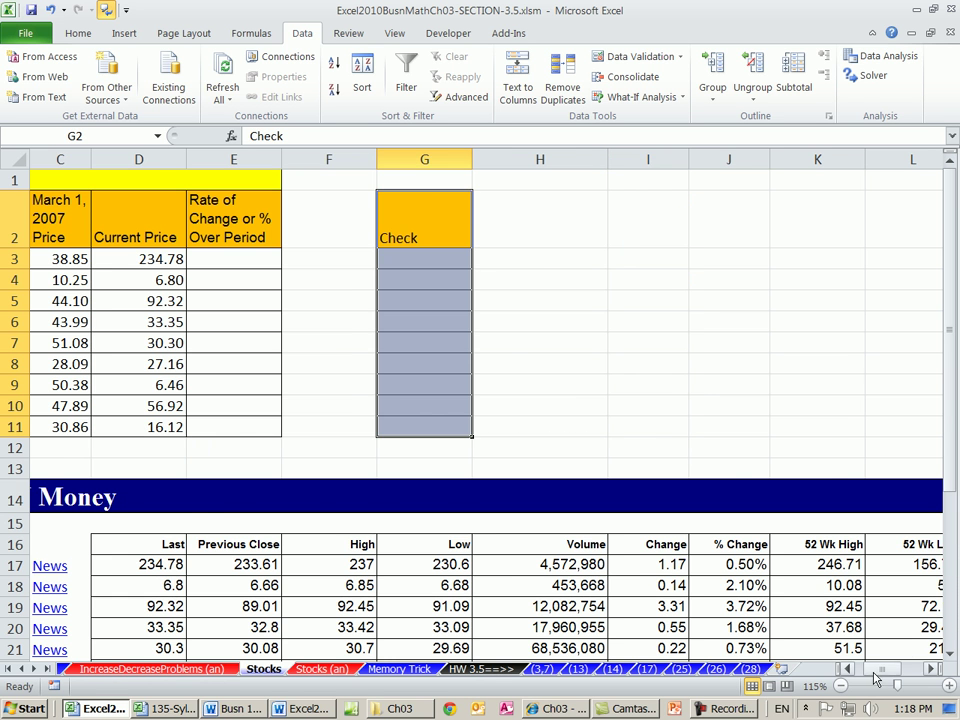
scroll(650, 490, left, 2)
click(581, 266)
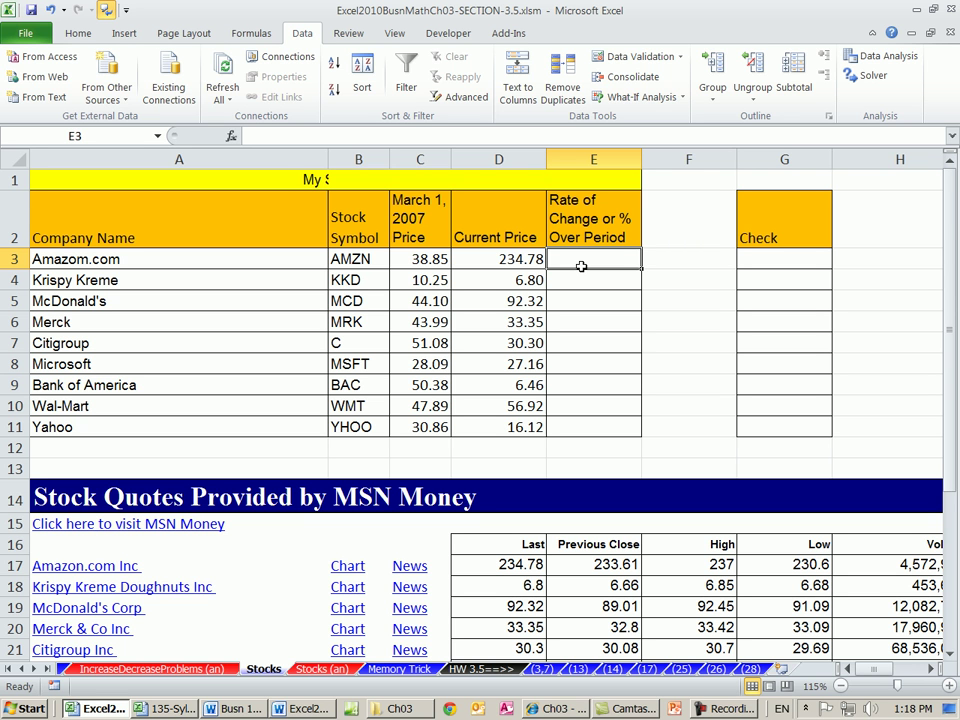
Step: Enter =D3/C3-1 in E3 and fill it down to E11
text(=)
click(497, 258)
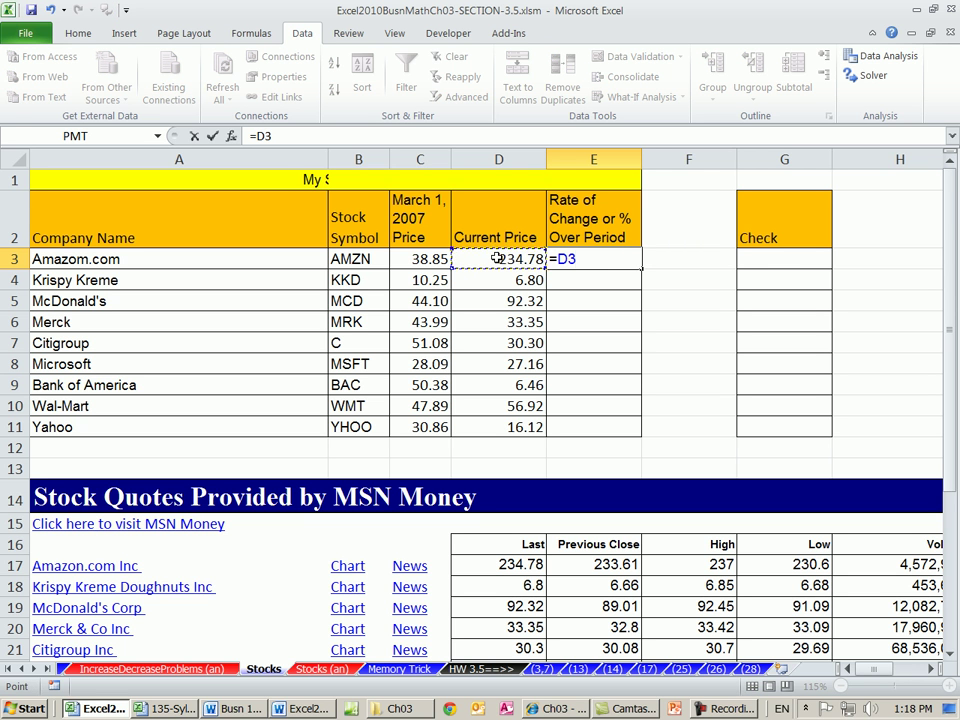
text(/)
click(430, 258)
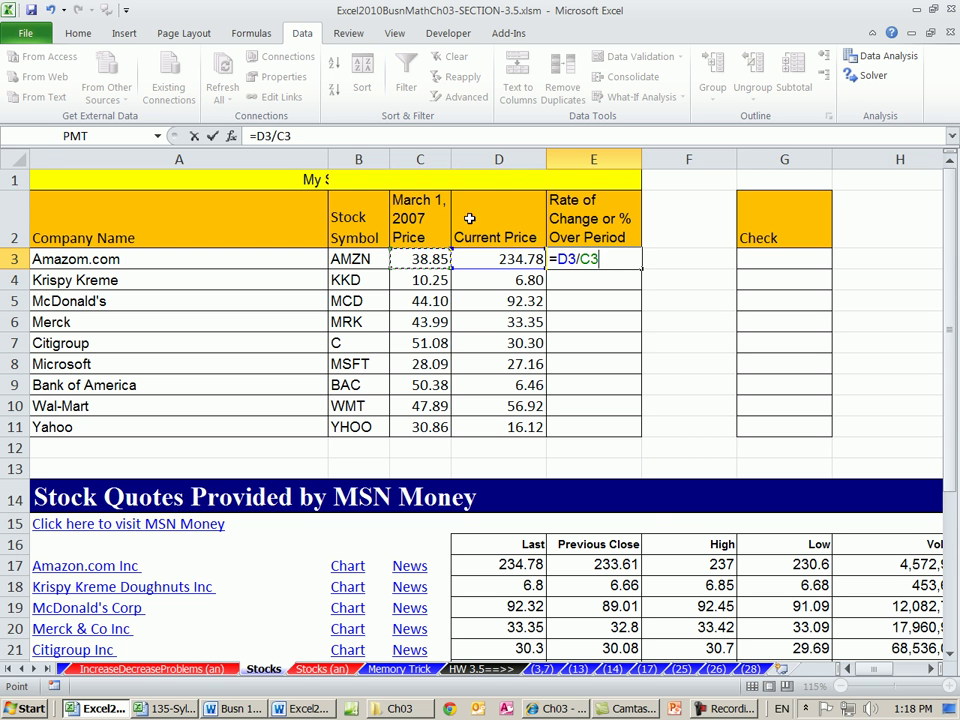
text(-1)
key(ctrl+Return)
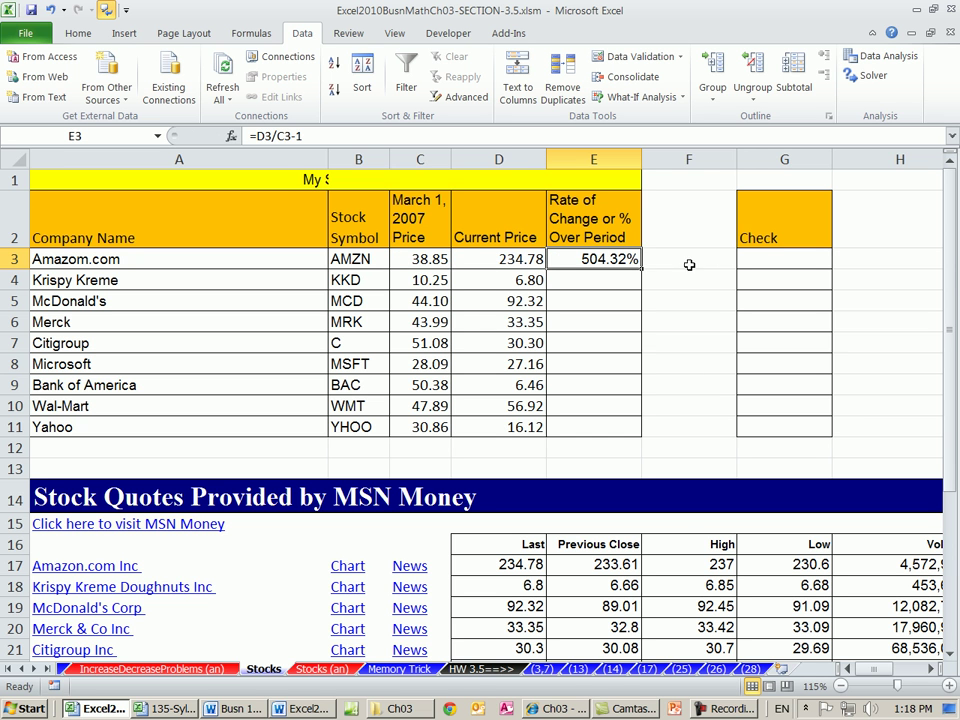
drag(643, 268, 645, 432)
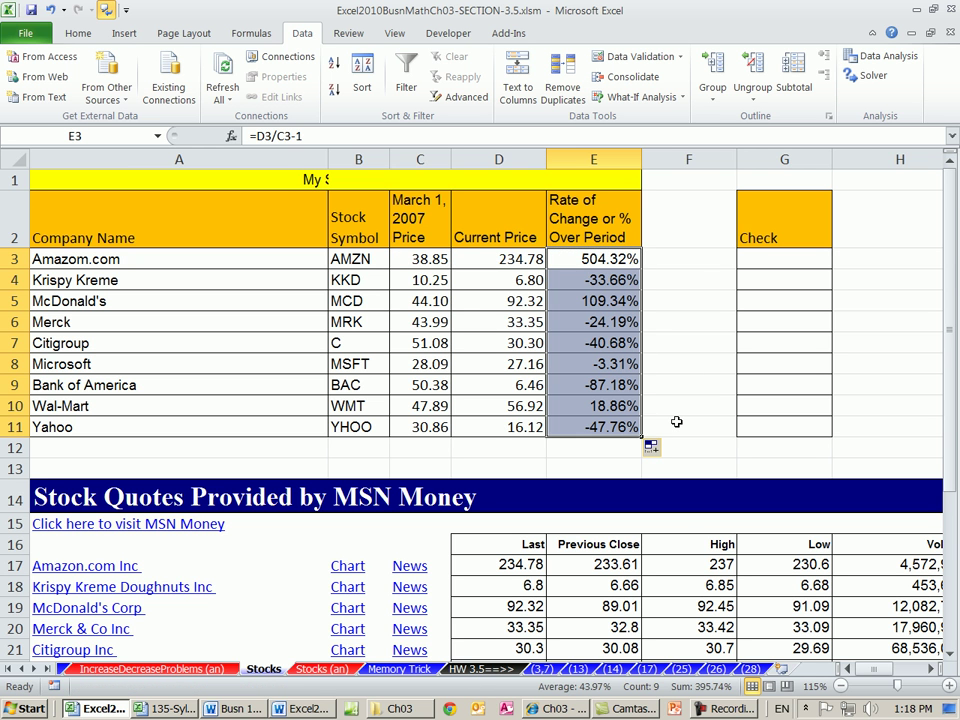
click(442, 219)
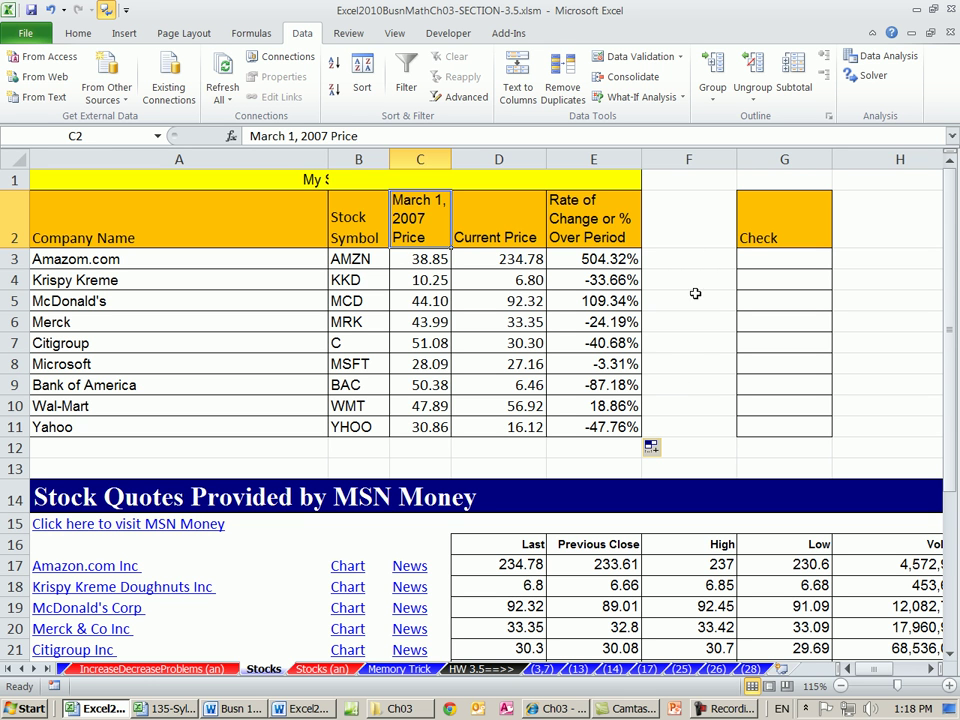
Step: Enter the check formula =(D3-C3)/C3 in G3 and fill it down through G11
click(754, 258)
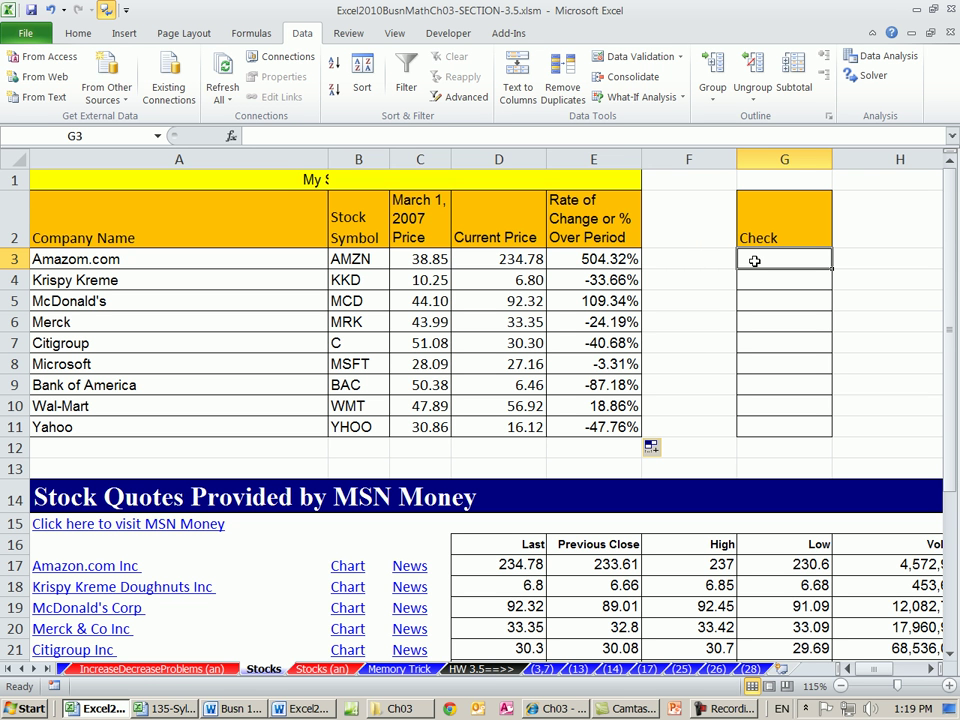
text(=()
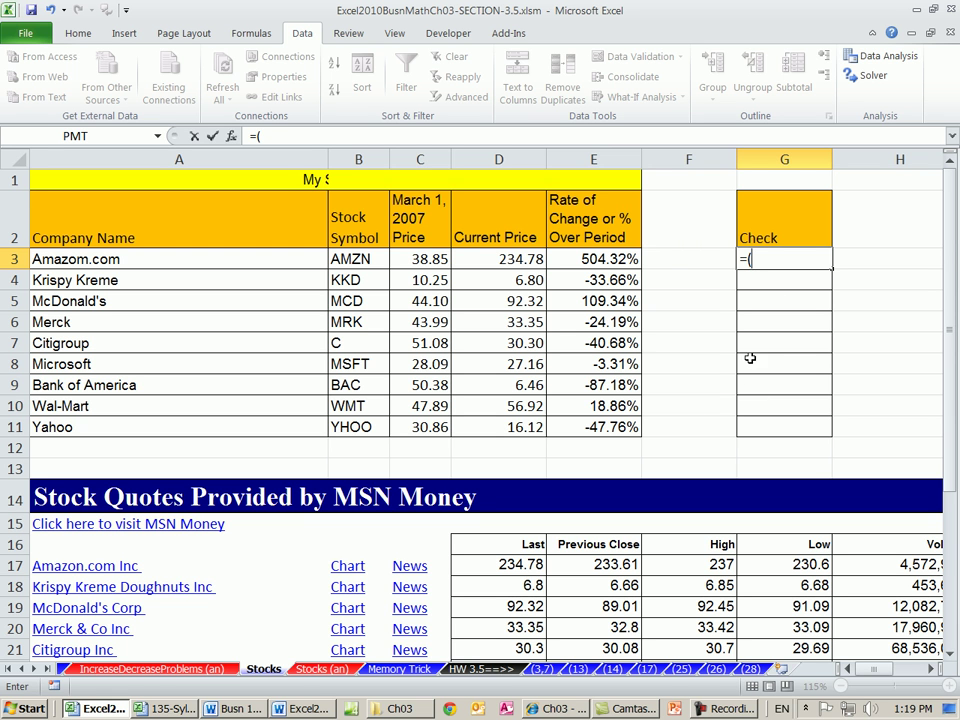
click(528, 259)
text(-)
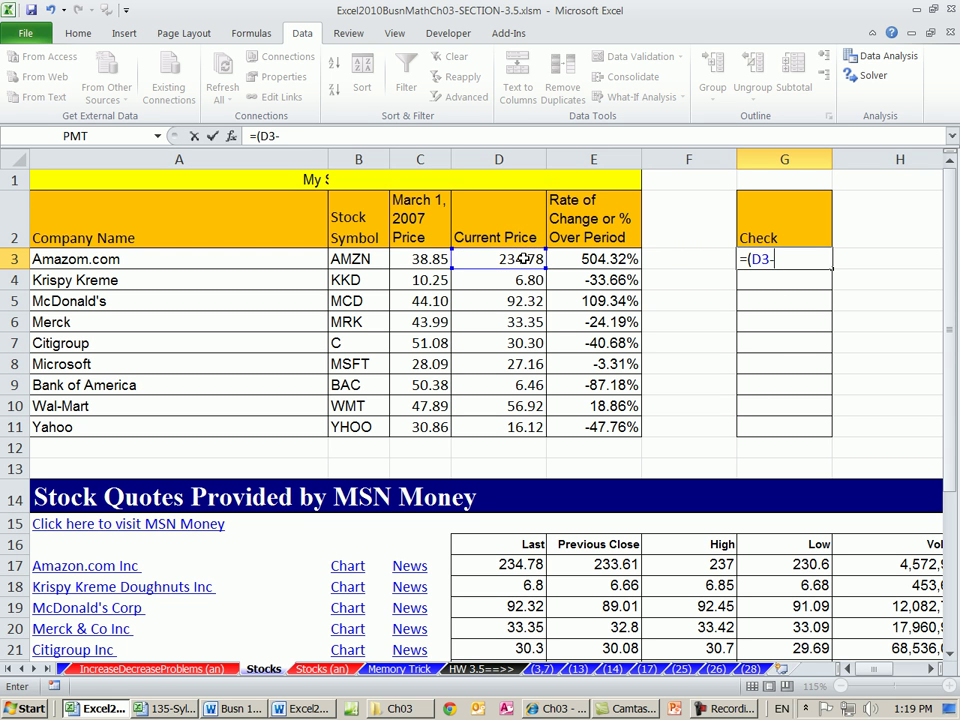
click(426, 259)
text()/)
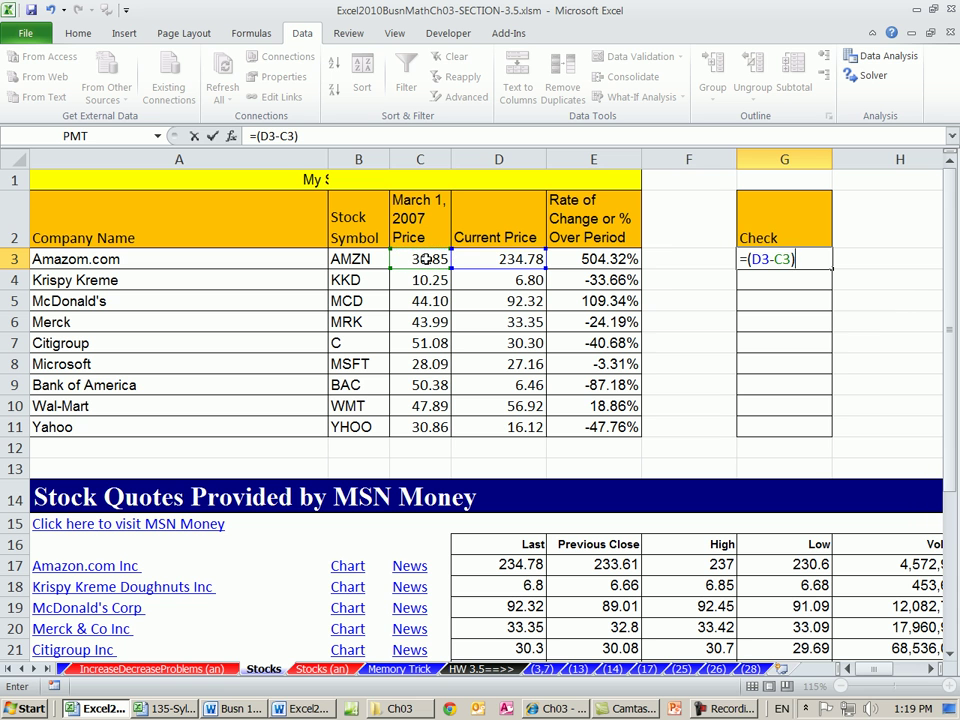
click(426, 259)
key(ctrl+Return)
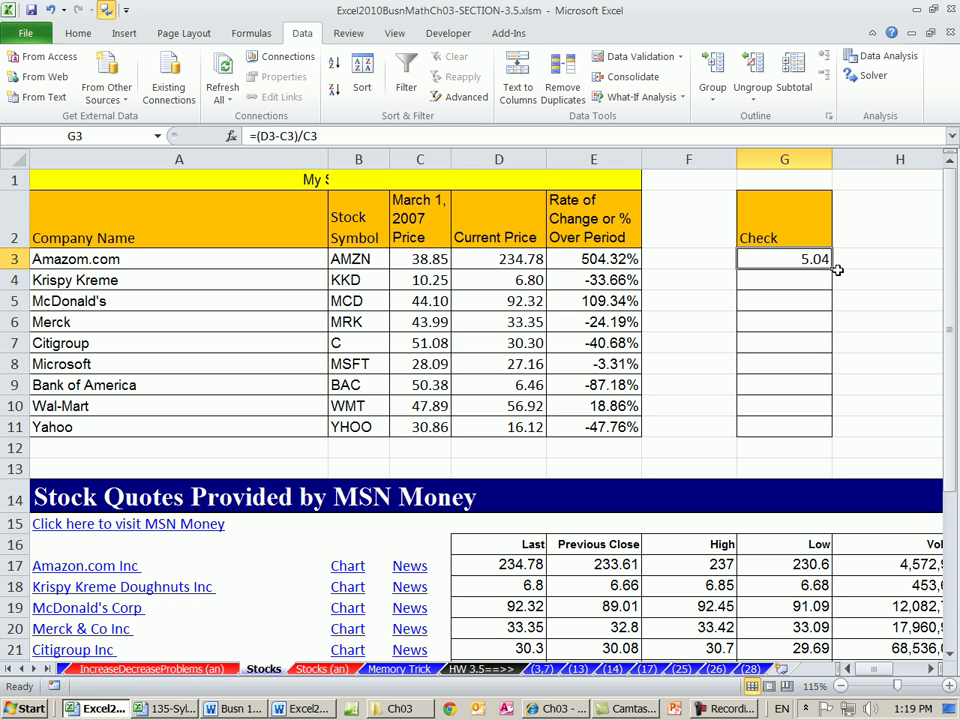
drag(832, 269, 840, 439)
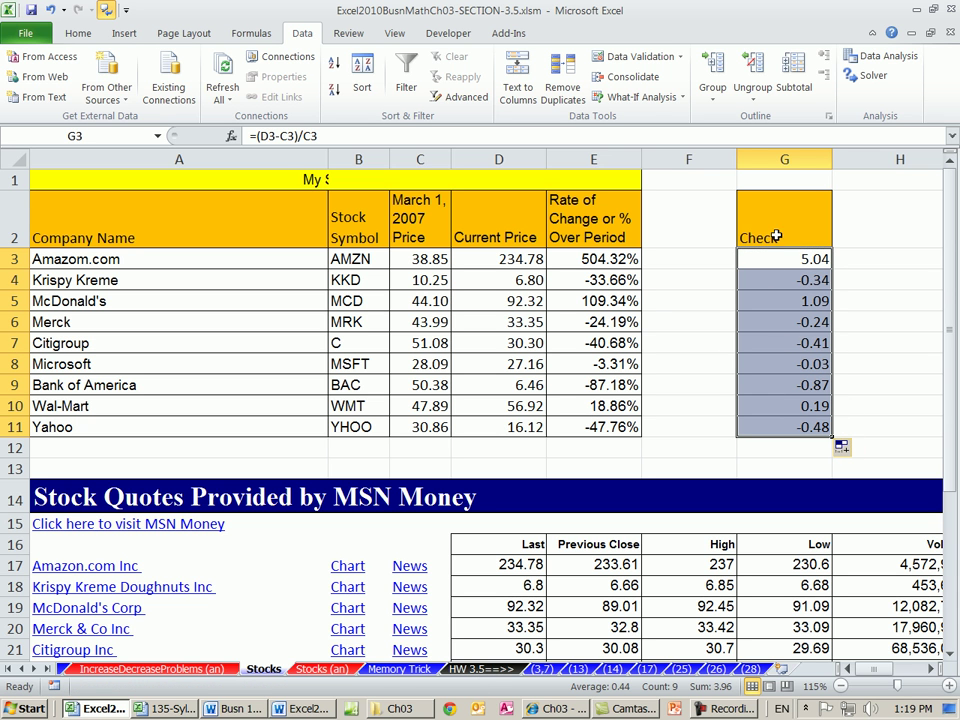
Step: Apply the Percentage number format to G3:G11
click(77, 33)
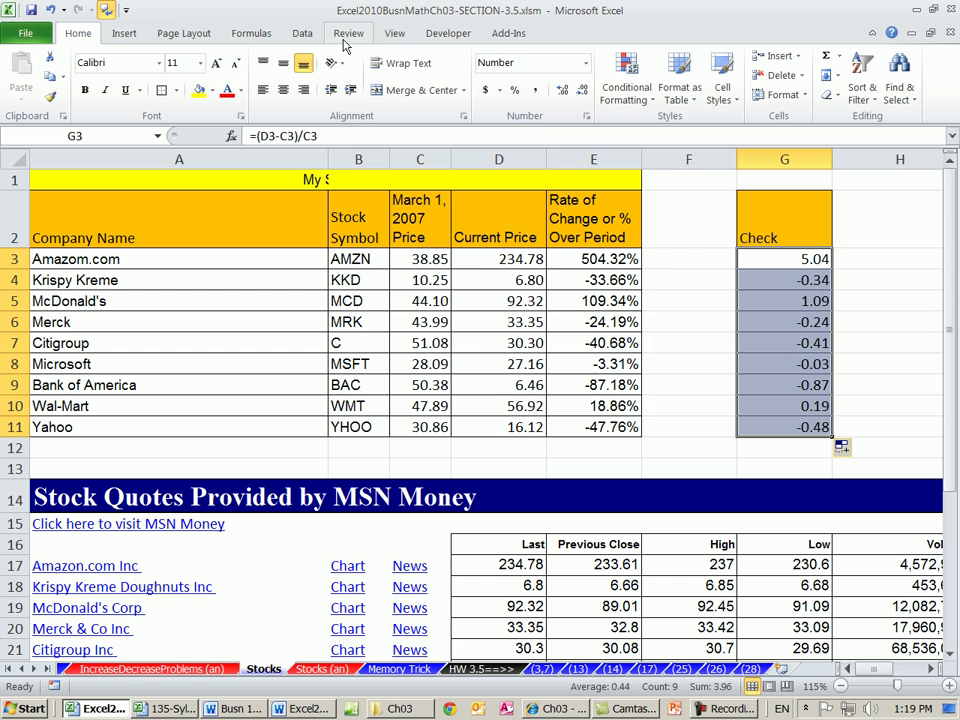
click(585, 63)
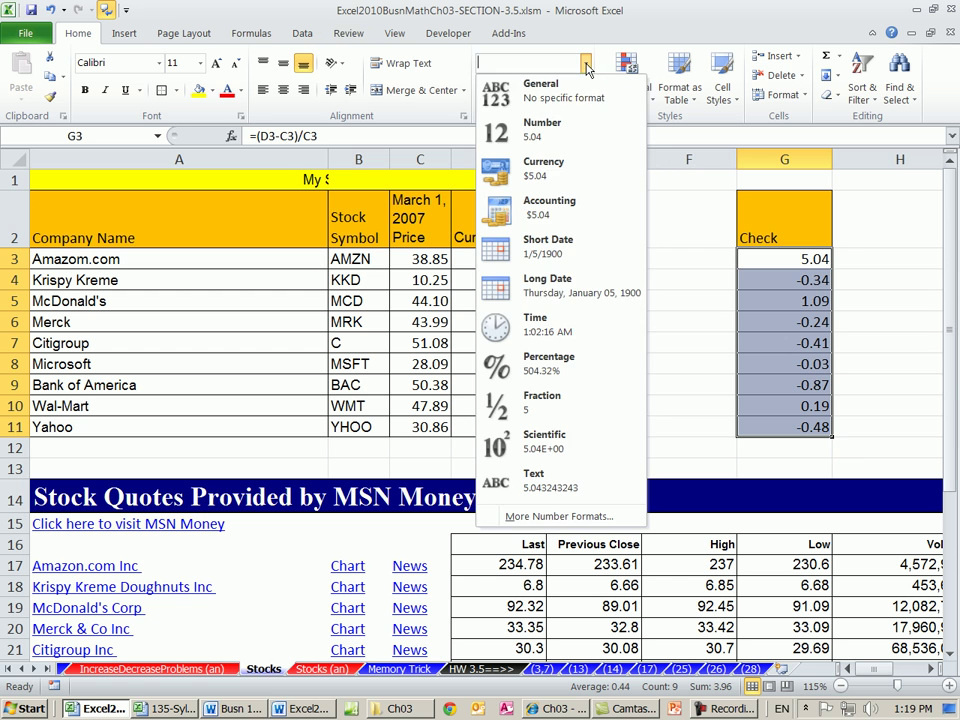
click(572, 367)
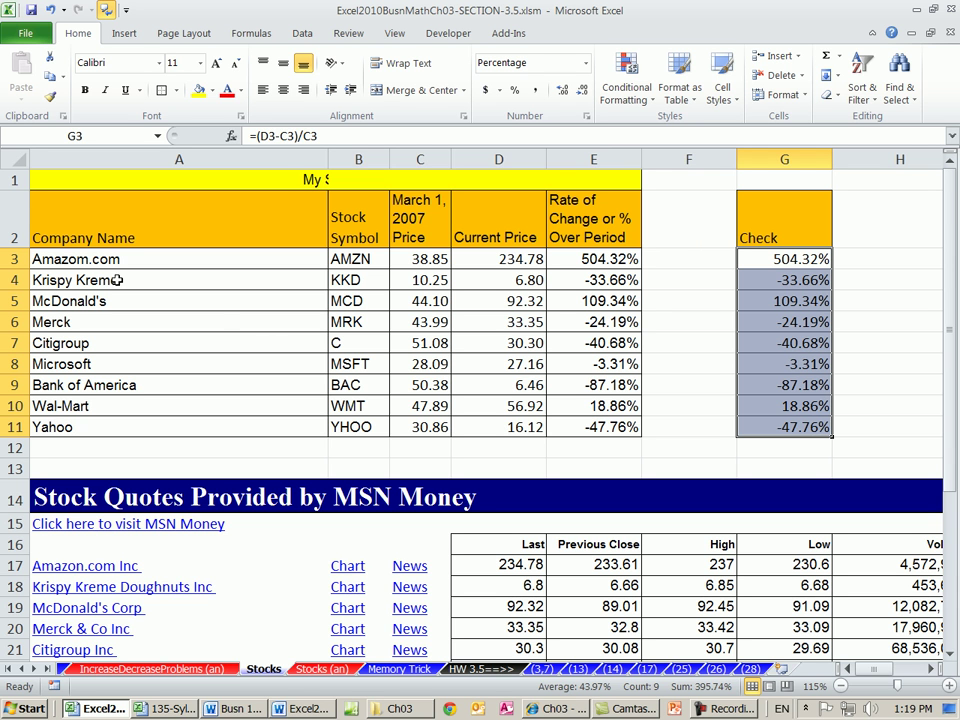
Step: Select the stock rows A3:E11 and open the Conditional Formatting menu
drag(606, 318, 140, 320)
click(65, 258)
drag(65, 256, 609, 426)
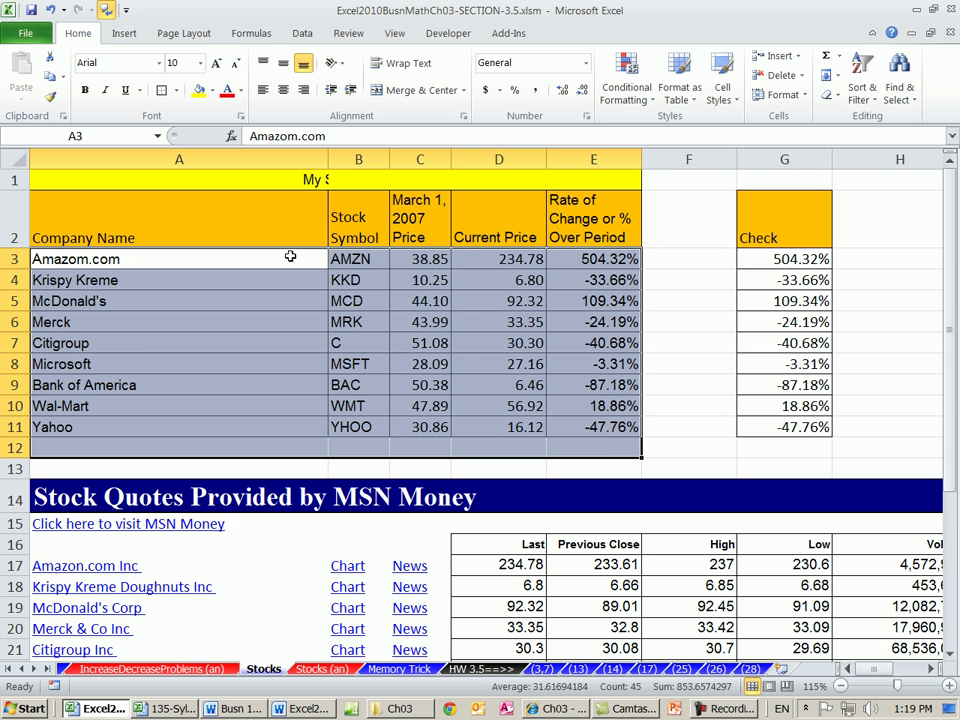
drag(291, 256, 595, 426)
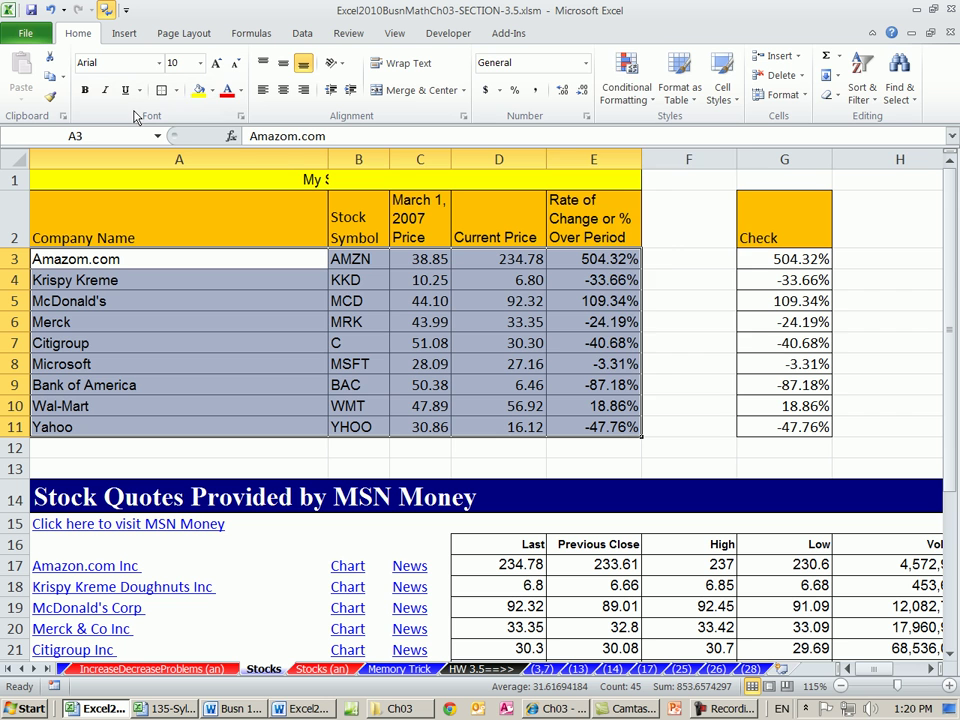
click(648, 100)
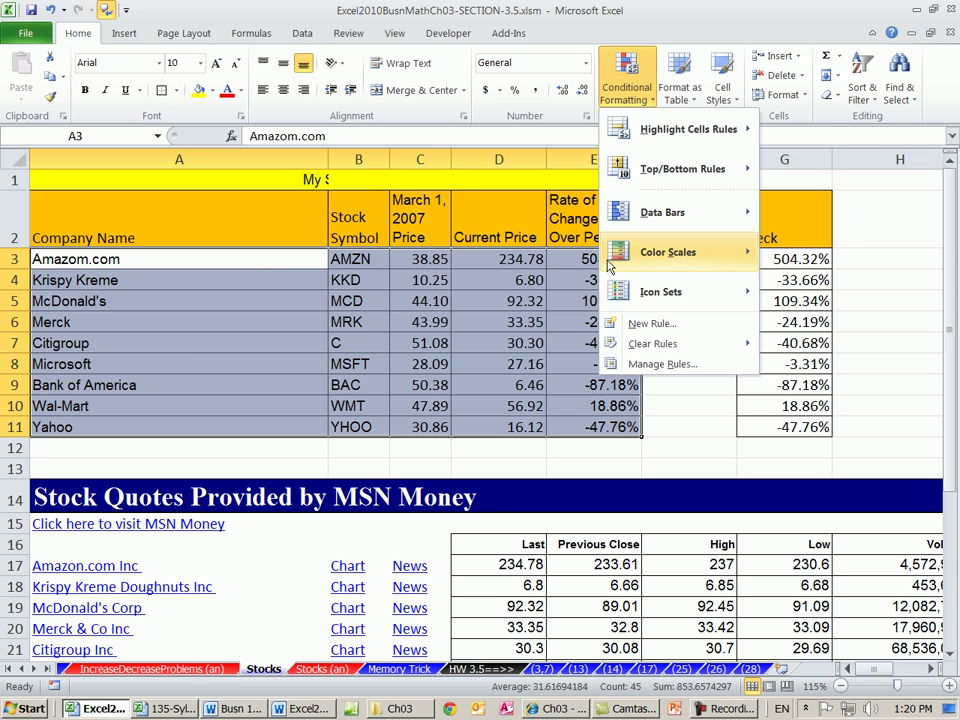
Step: Create a new formula-based rule with the formula =$E3<0
click(644, 330)
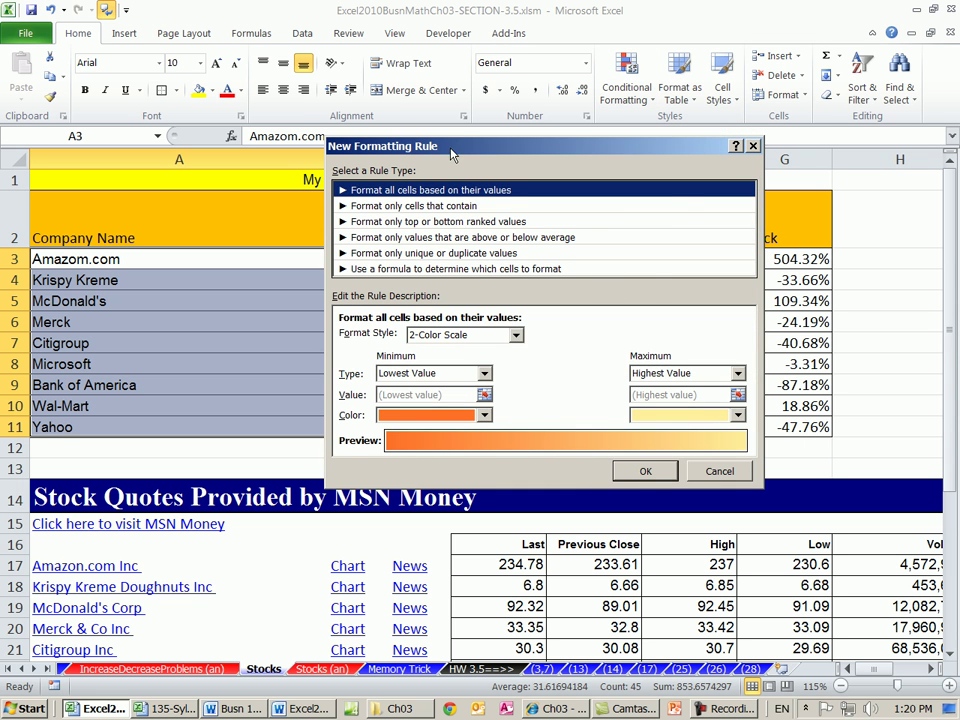
click(391, 270)
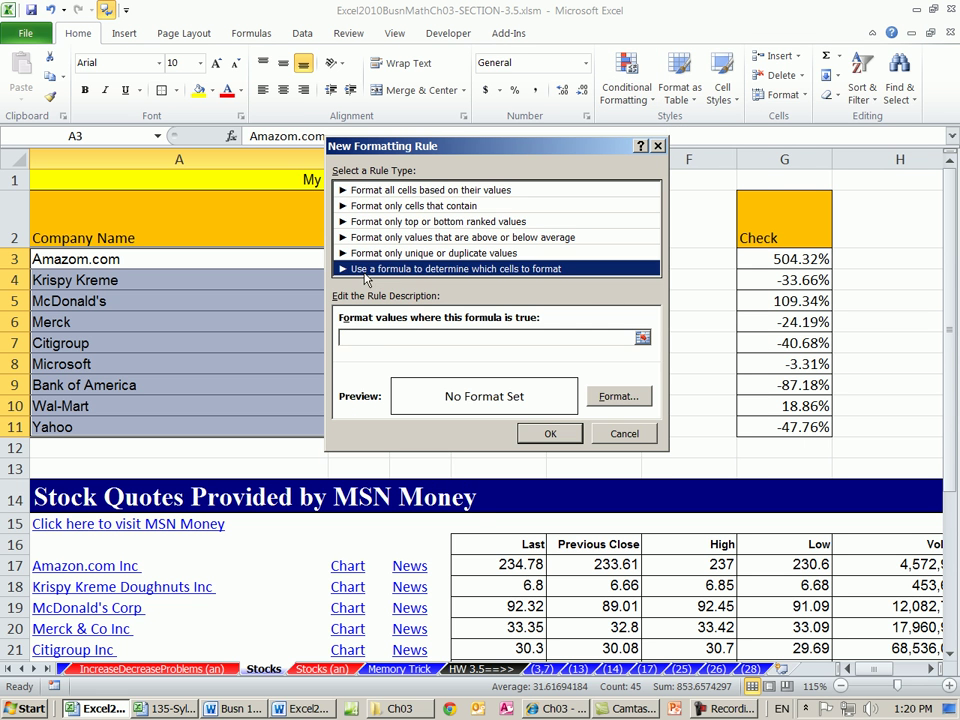
click(355, 339)
drag(384, 152, 708, 123)
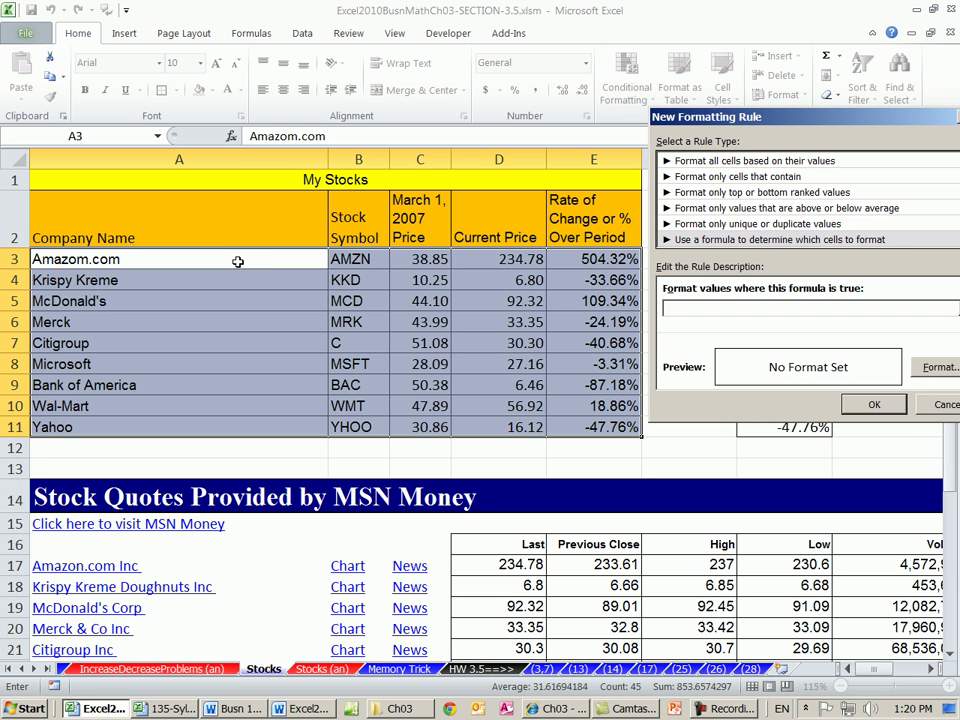
click(583, 259)
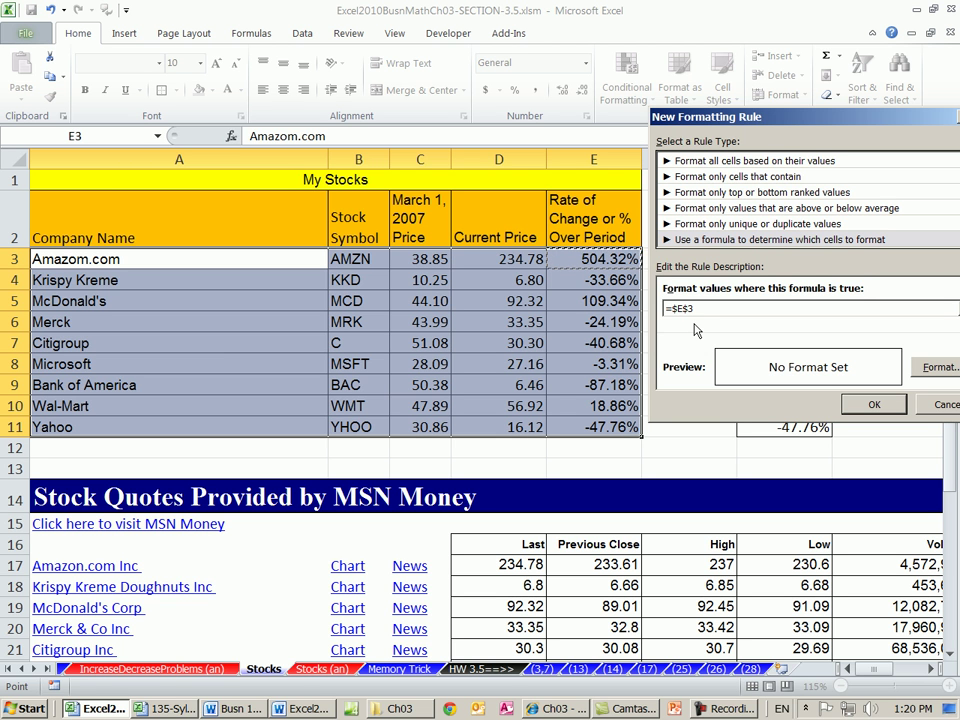
key(F4)
key(F4)
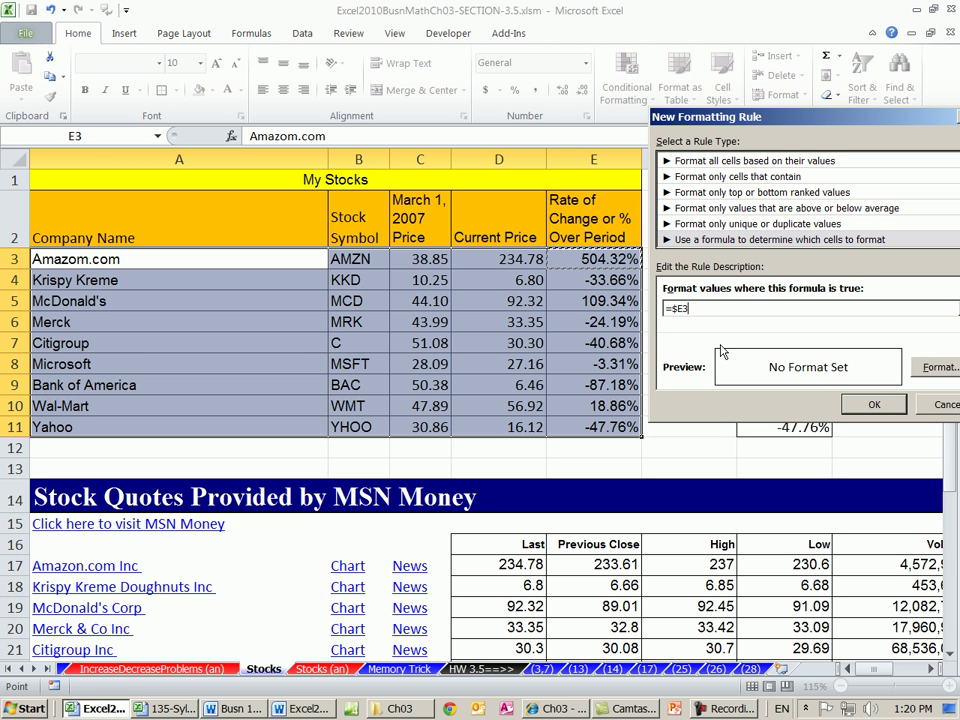
text(<0)
drag(832, 127, 726, 105)
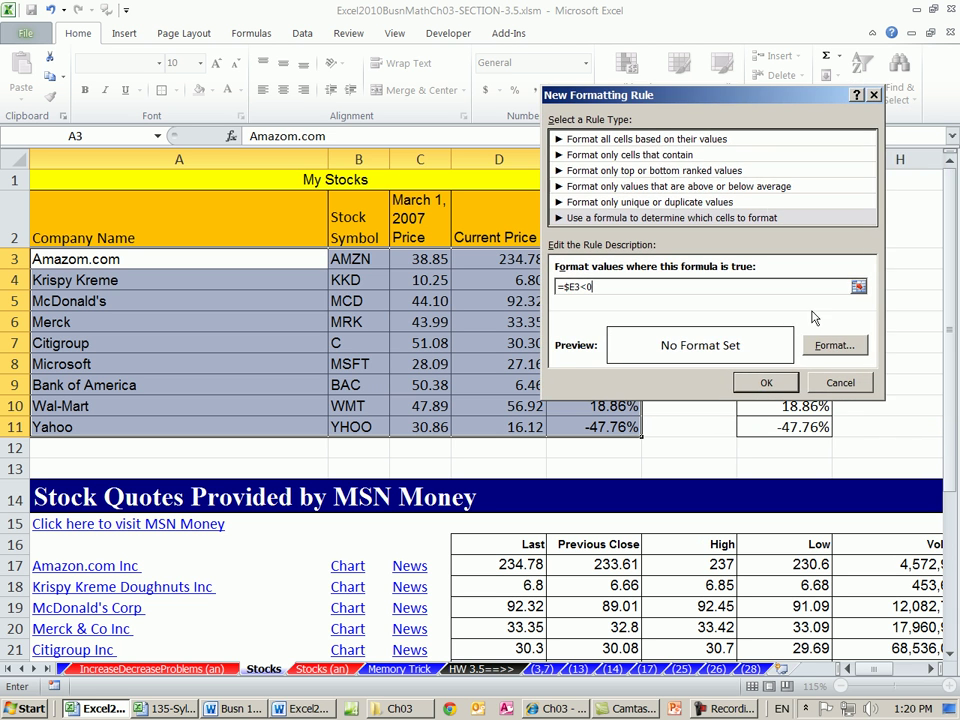
Step: Give the rule a red fill and white font, then apply it to the rows
click(828, 344)
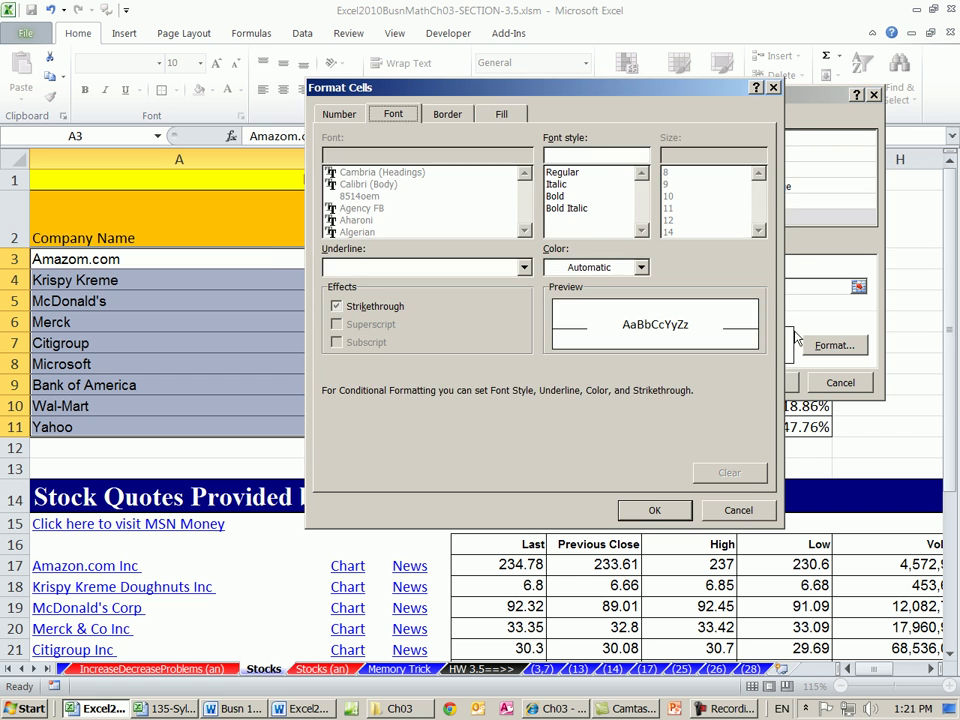
click(503, 115)
click(355, 289)
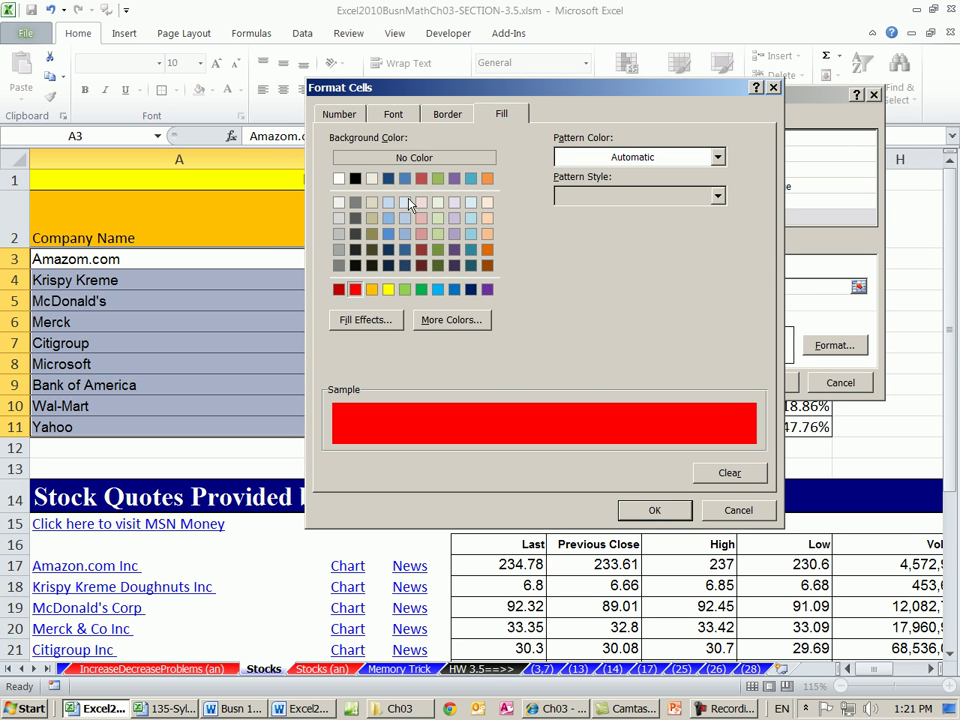
click(392, 116)
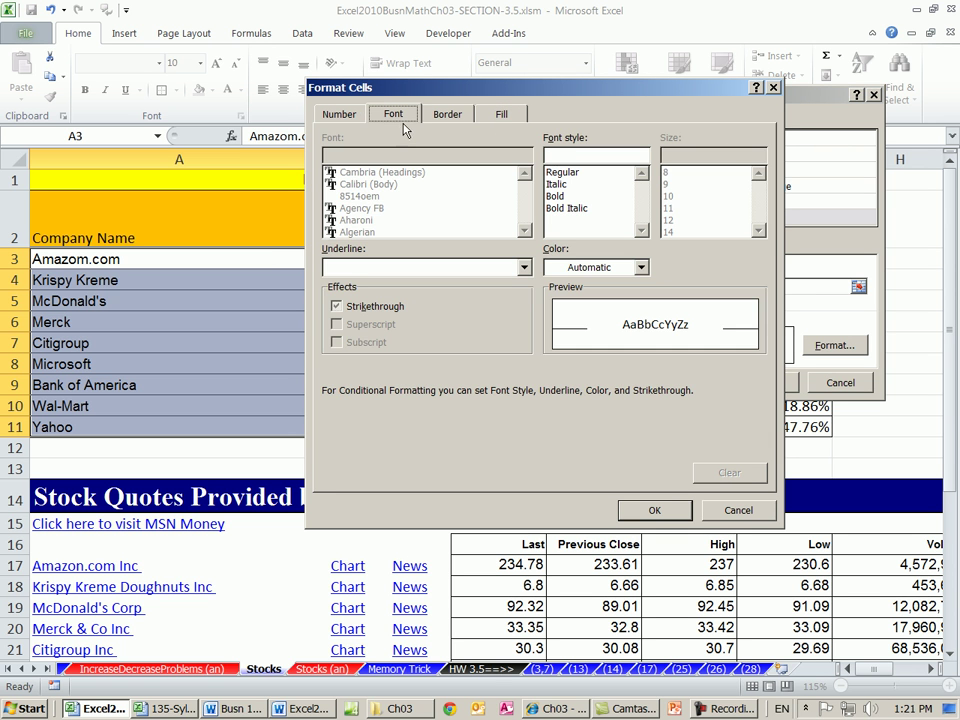
click(557, 268)
click(551, 323)
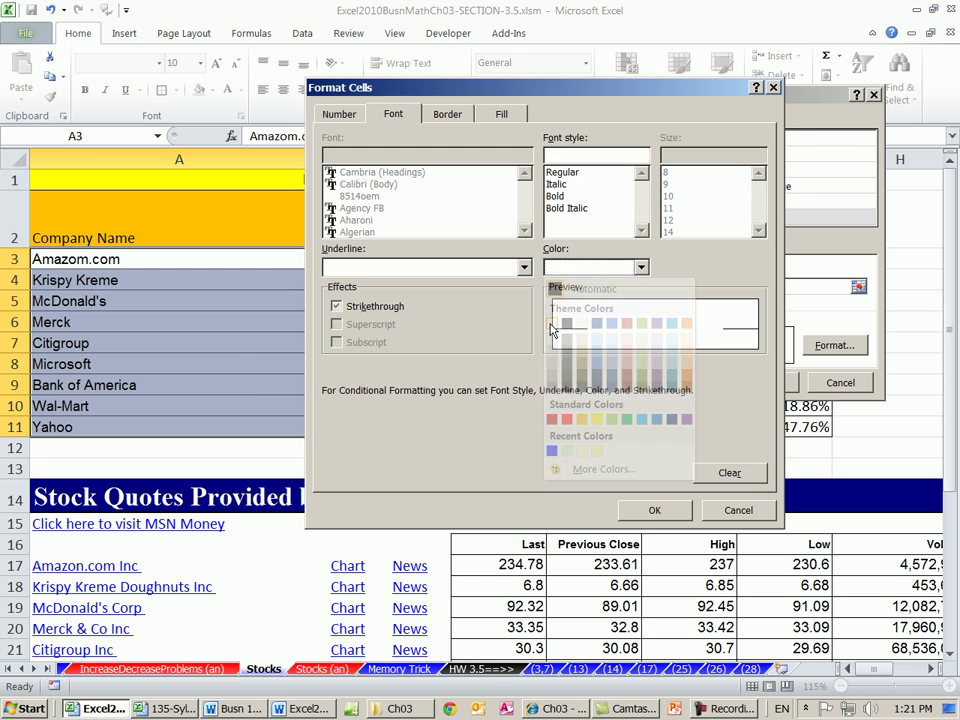
click(654, 510)
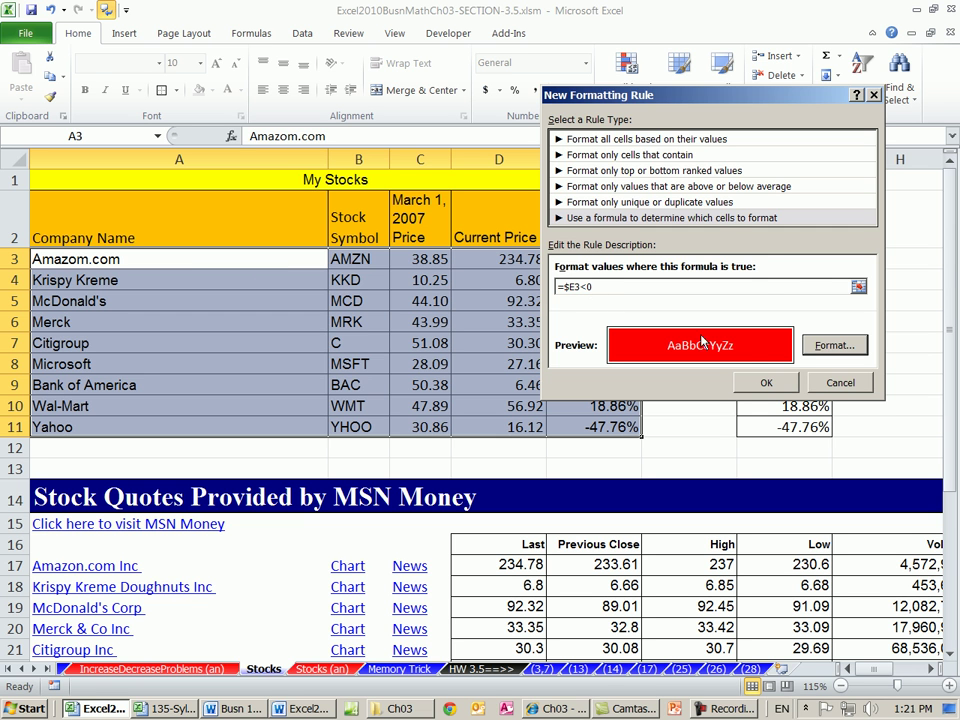
click(765, 382)
click(687, 290)
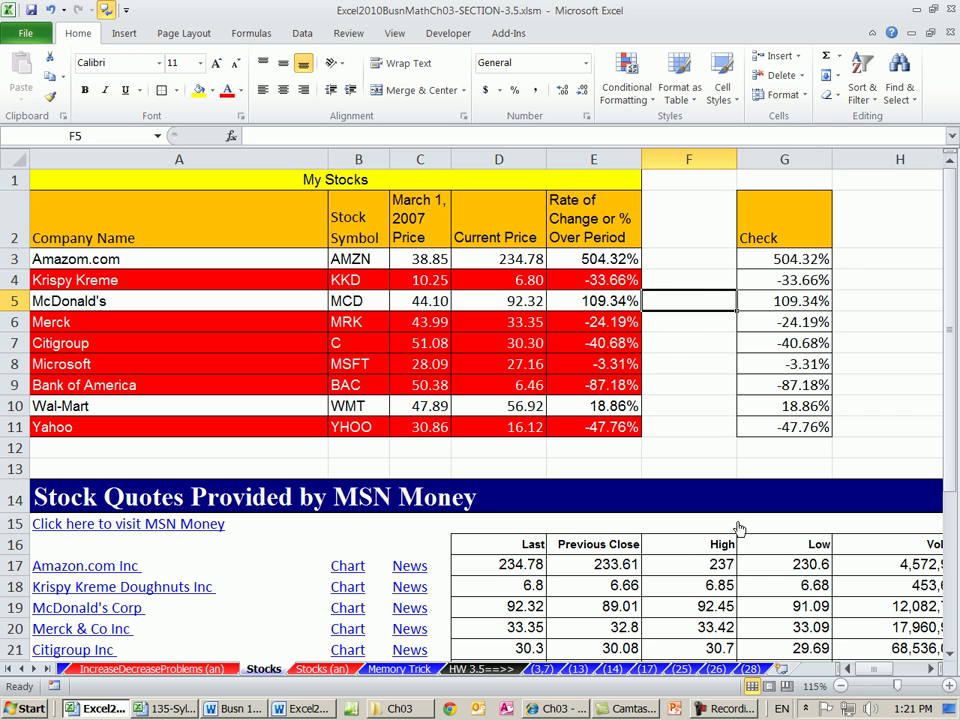
Step: Test a Krispy Kreme price of 15 in D18, revert to 6.80, and edit E3's rate-of-change formula
click(540, 587)
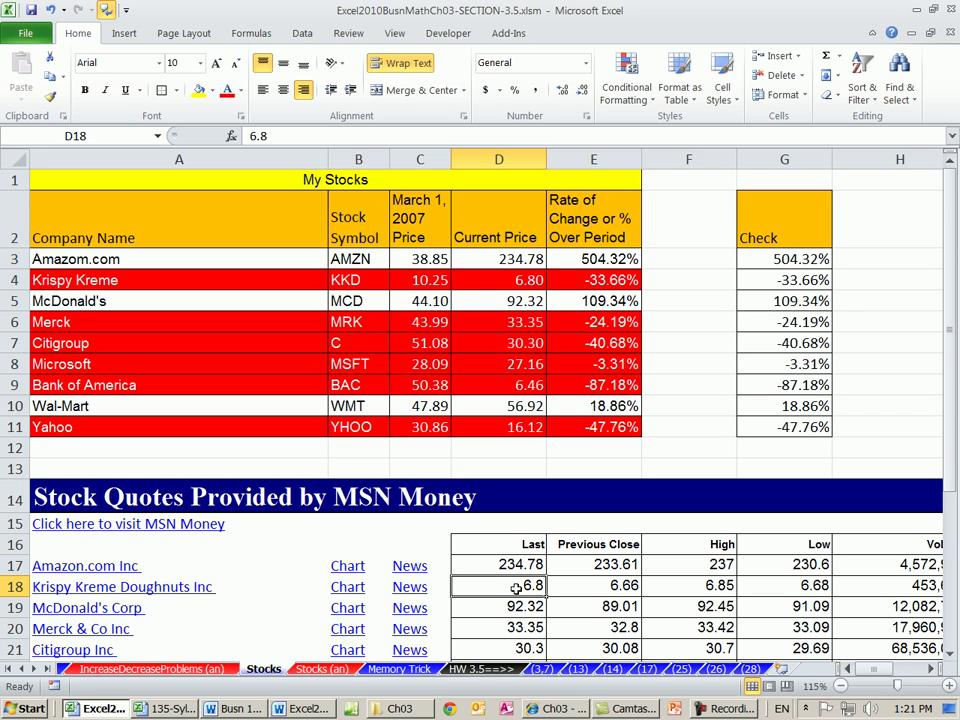
text(15)
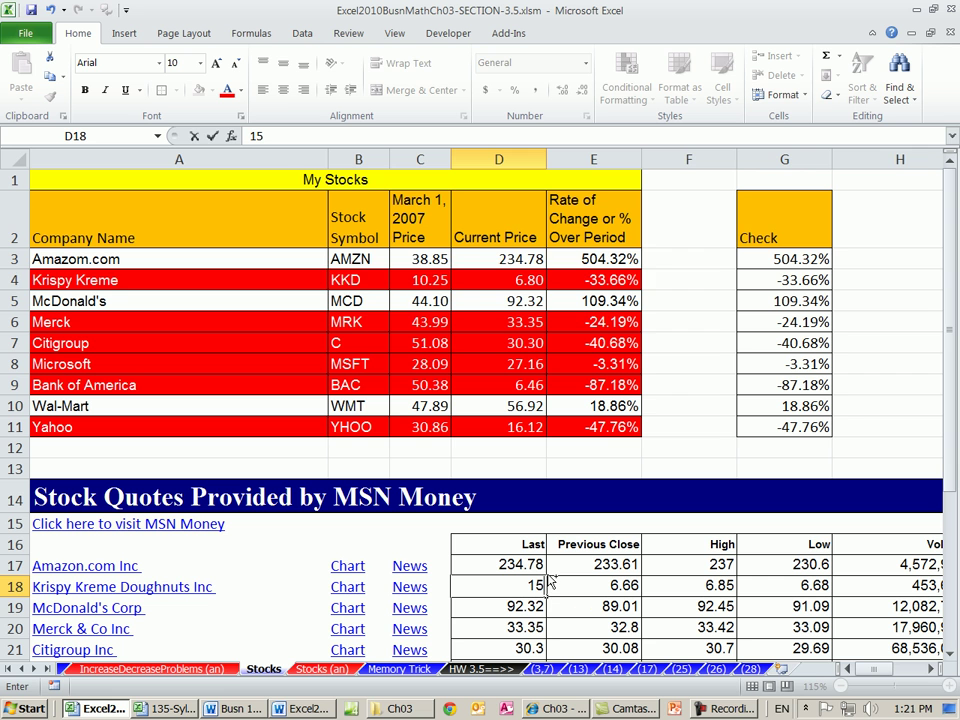
key(ctrl+Return)
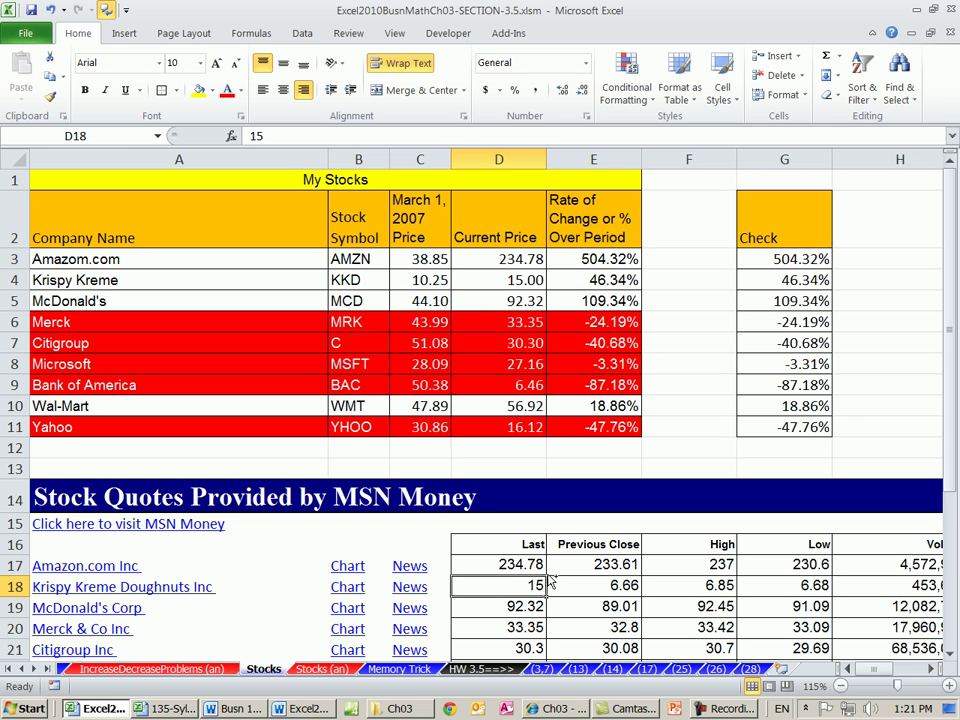
key(ctrl+z)
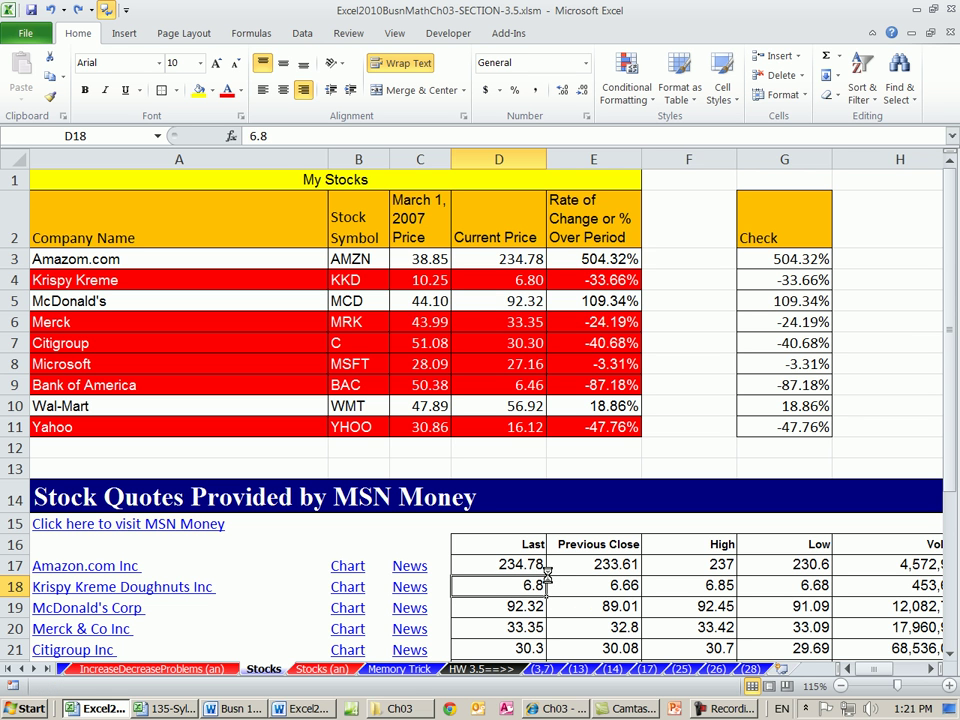
double_click(580, 258)
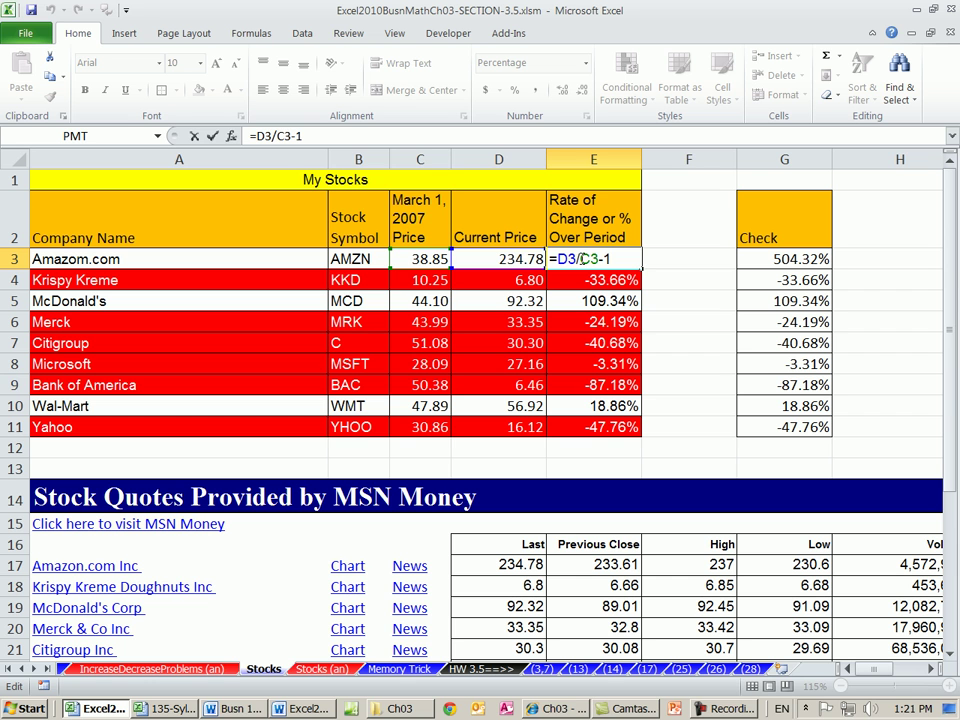